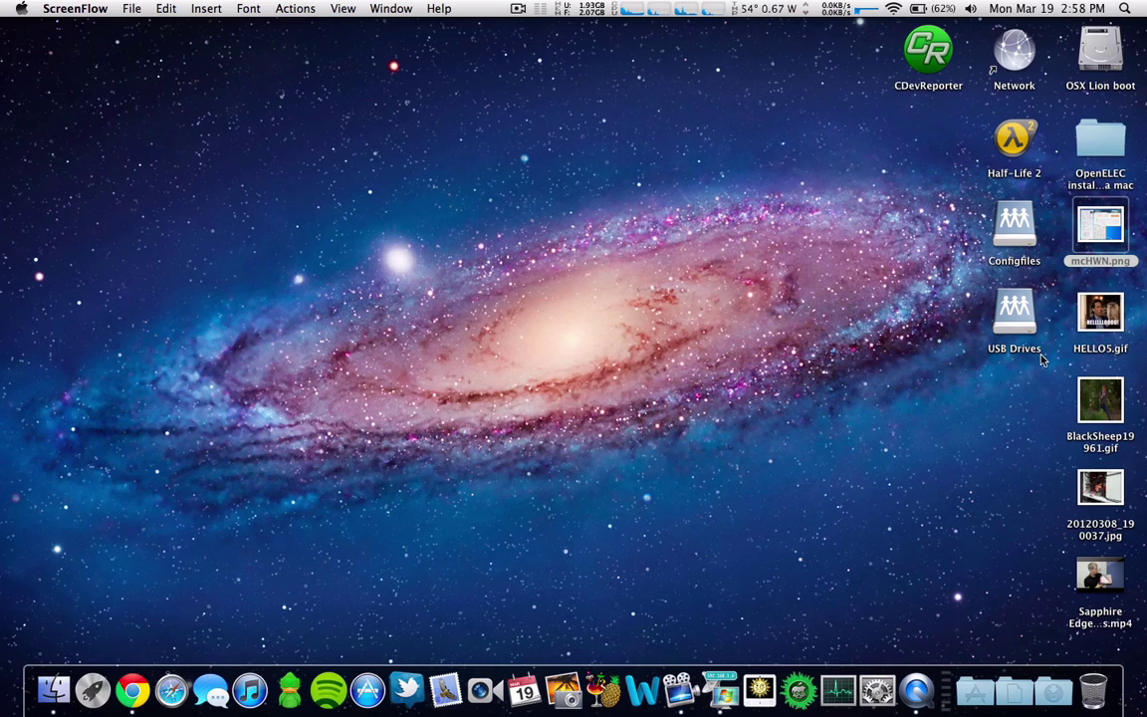
- Eject the mounted Configfiles volume and try twice to eject the USB Drives network volume
drag(1025, 376, 1095, 692)
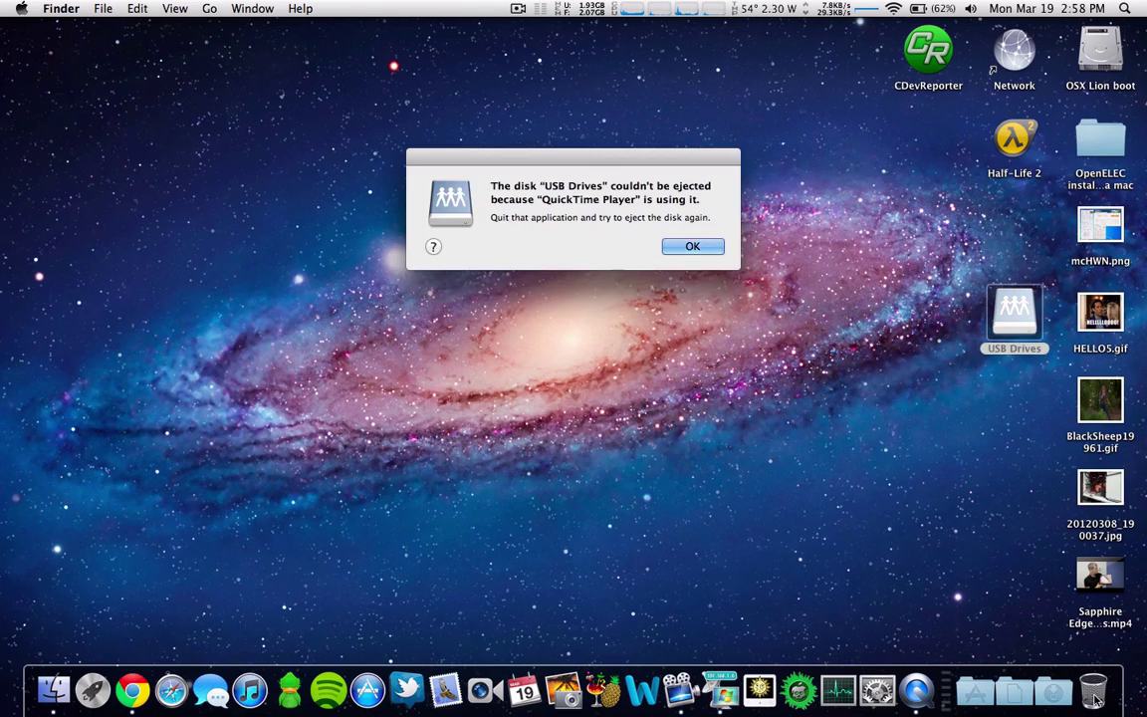
click(715, 245)
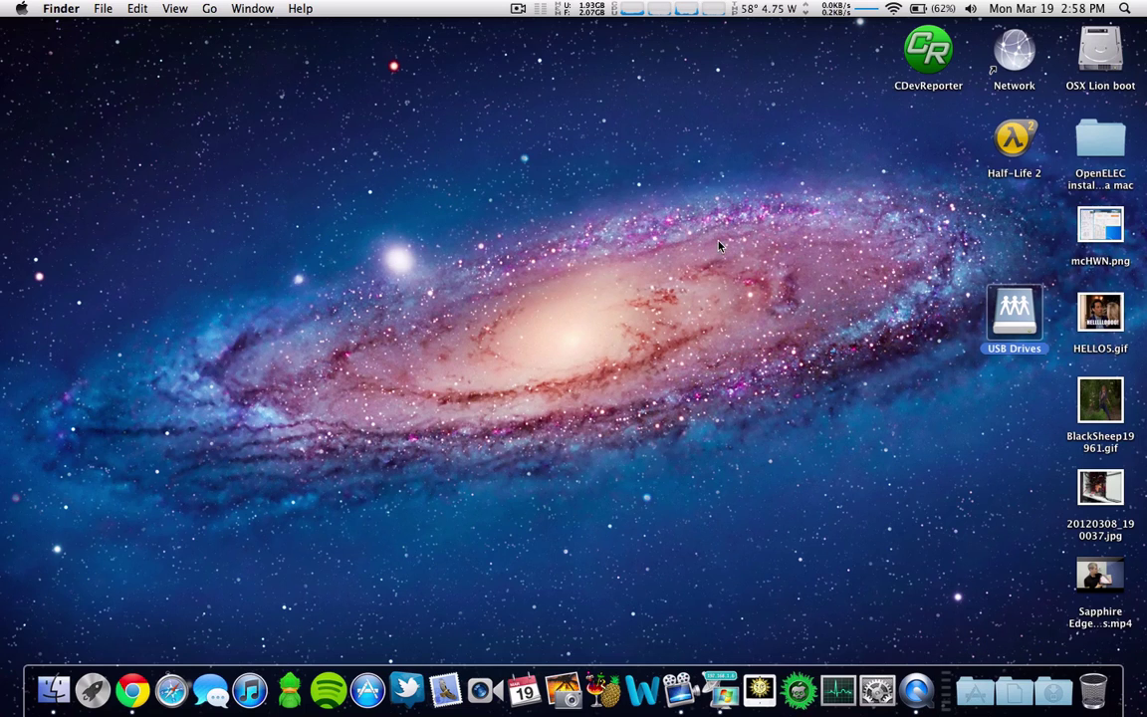
drag(1031, 316, 1093, 689)
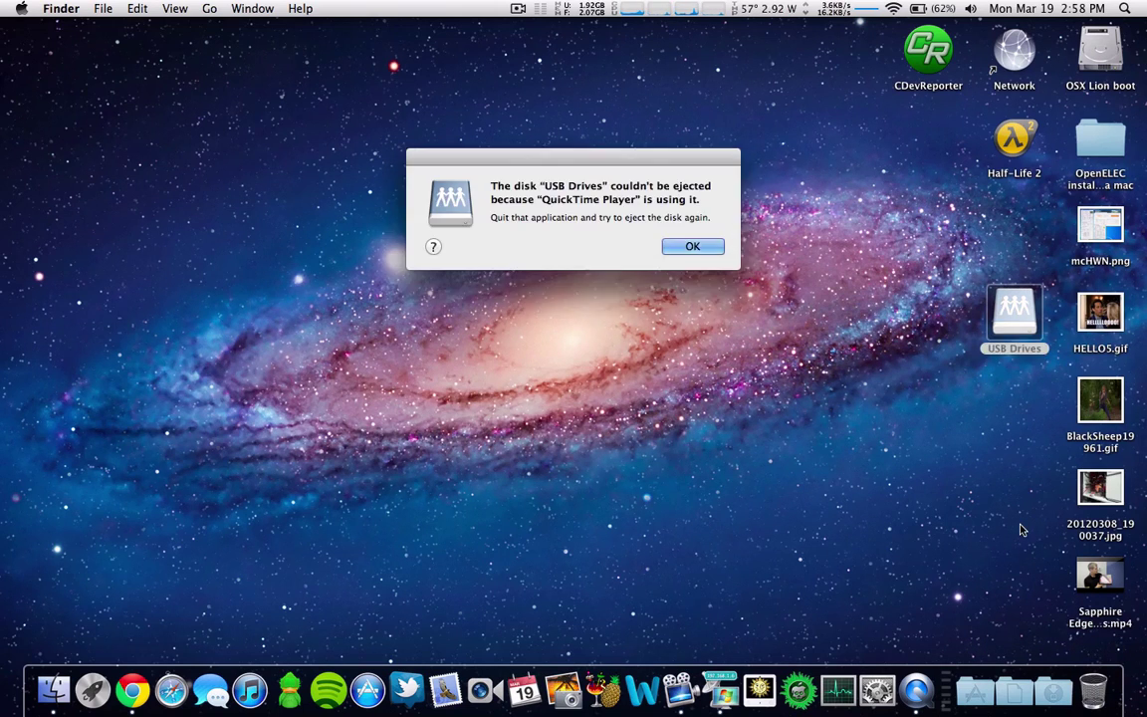
click(692, 245)
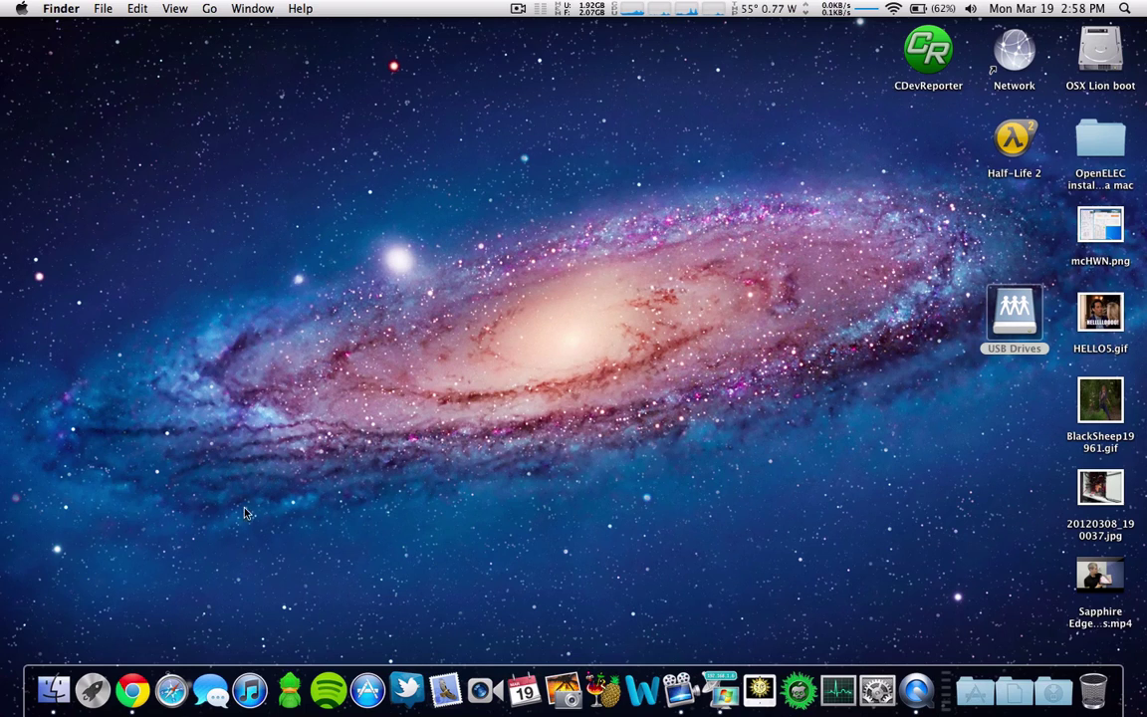
- Browse the OPENELEC server's USB Drives share to the XBMC VIDEOS folder on the FreeAgent GoFlex Drive
click(54, 689)
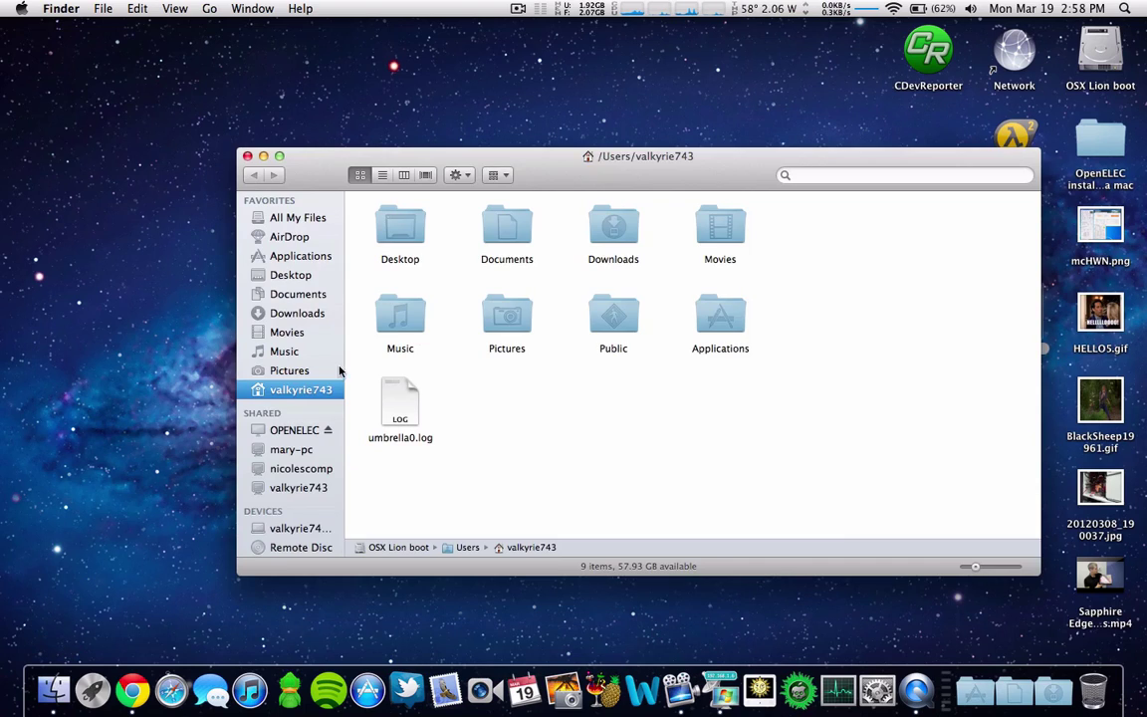
click(292, 430)
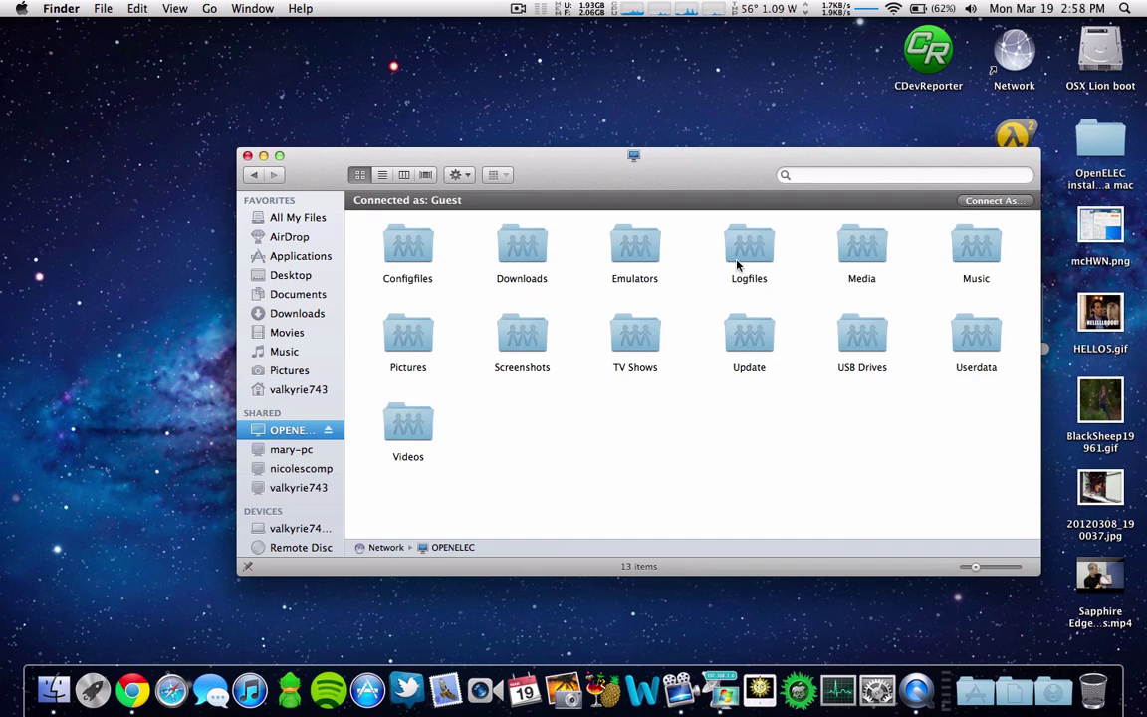
click(862, 332)
double_click(871, 333)
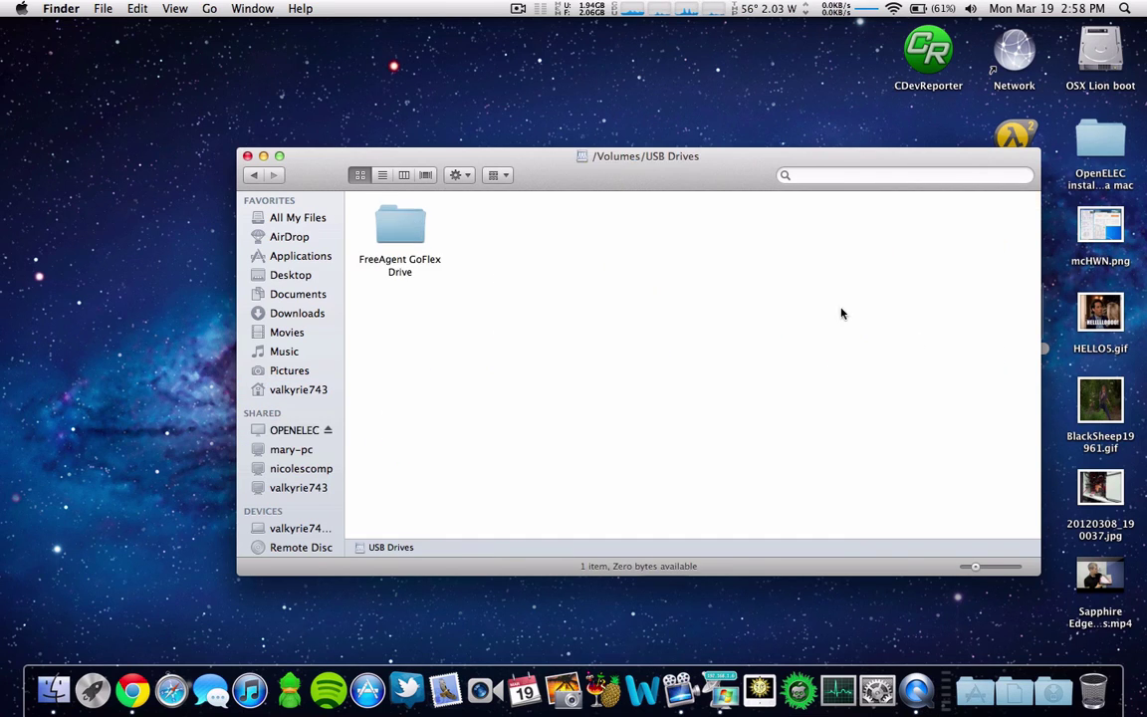
double_click(405, 225)
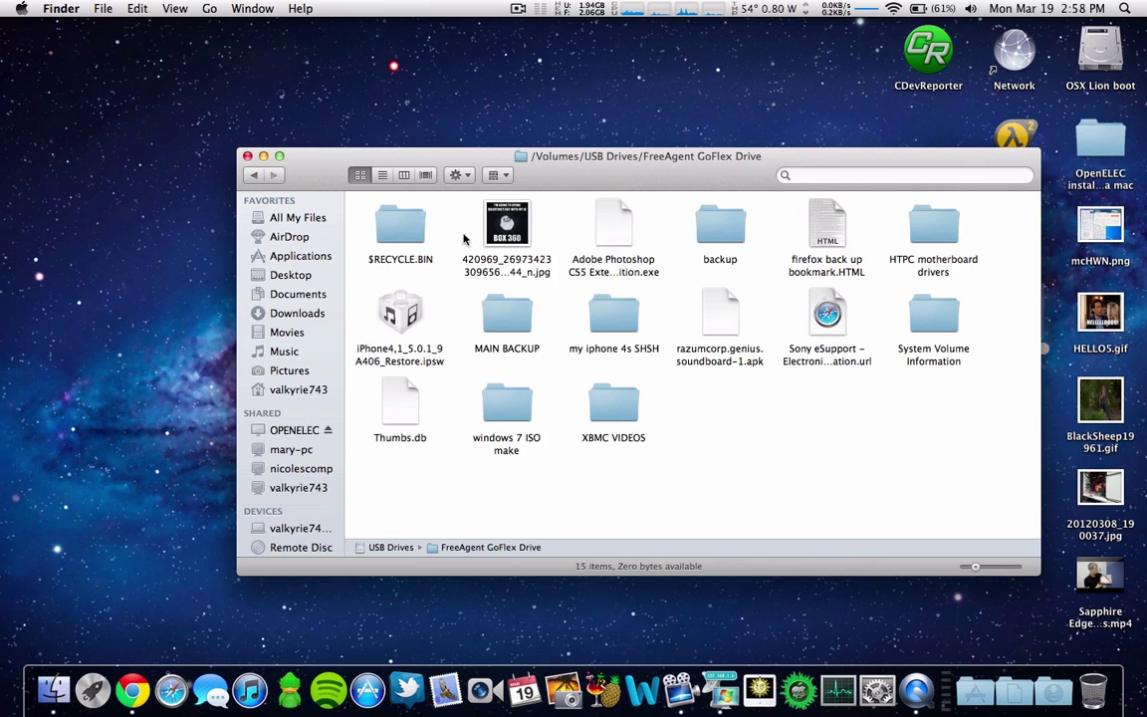
double_click(615, 463)
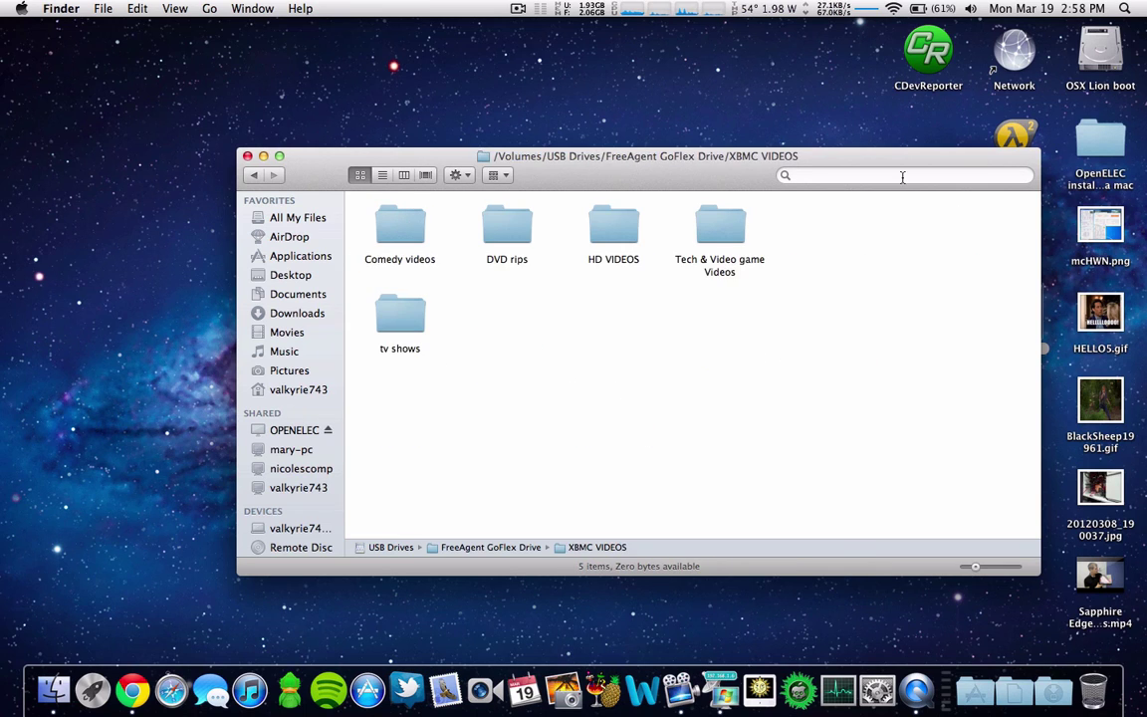
- Try to copy BlackSheep19961.gif from the desktop into the XBMC VIDEOS folder
drag(707, 180, 572, 133)
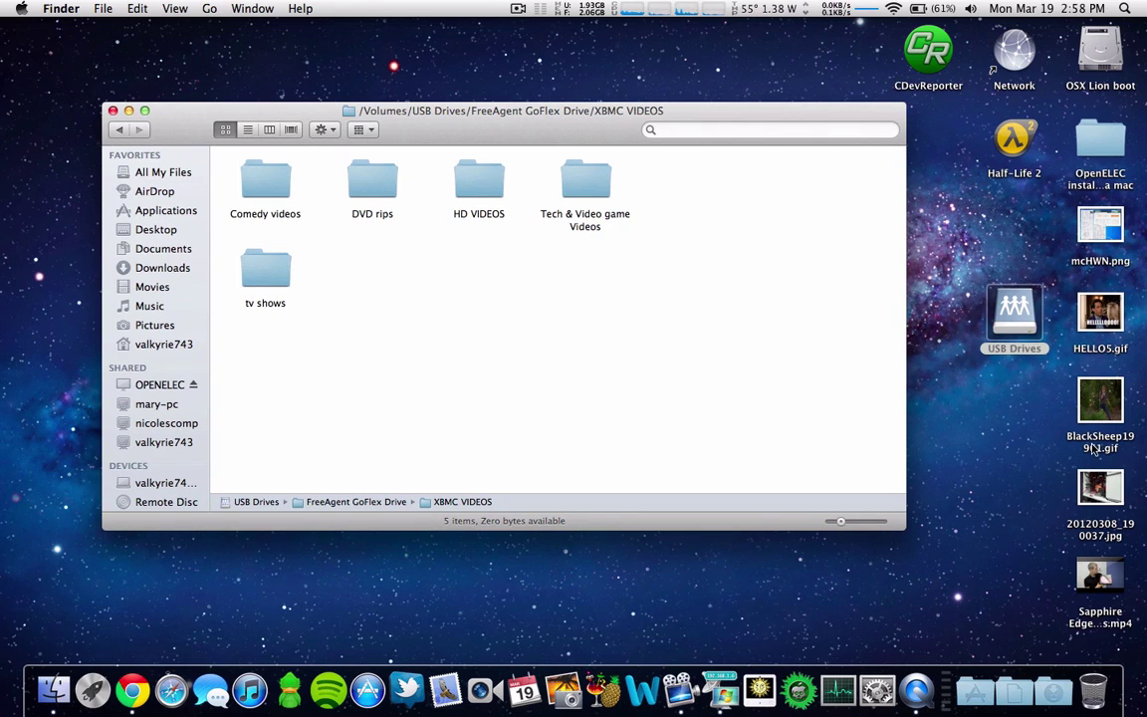
drag(1101, 386, 709, 372)
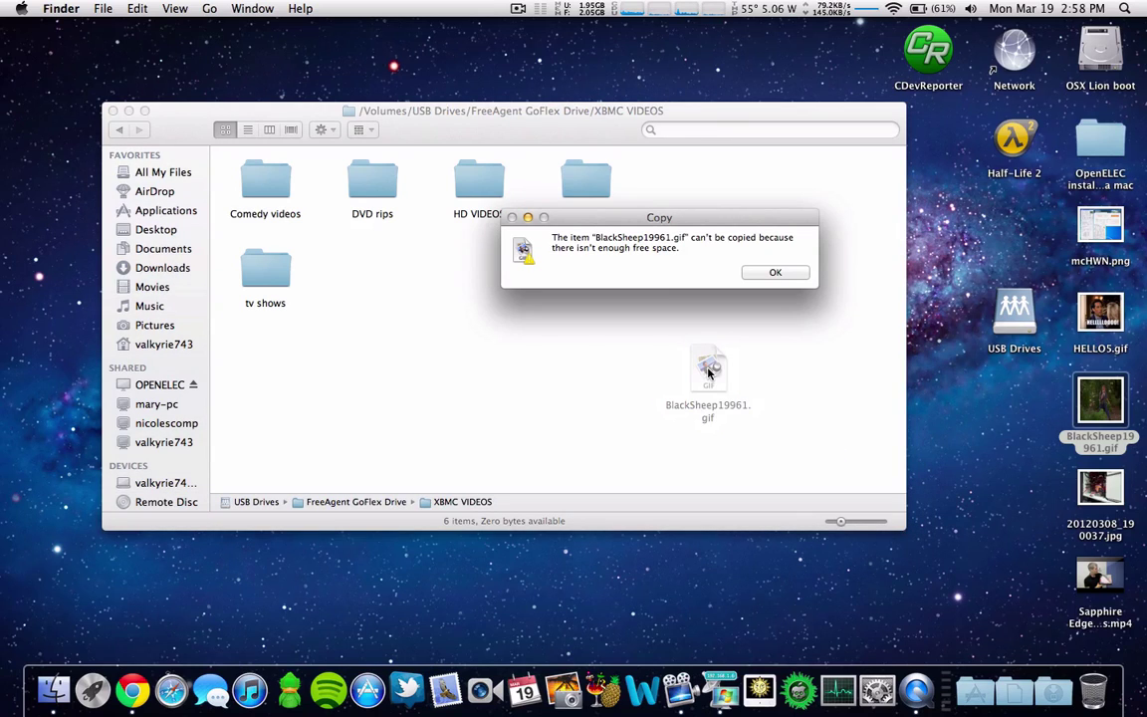
click(774, 273)
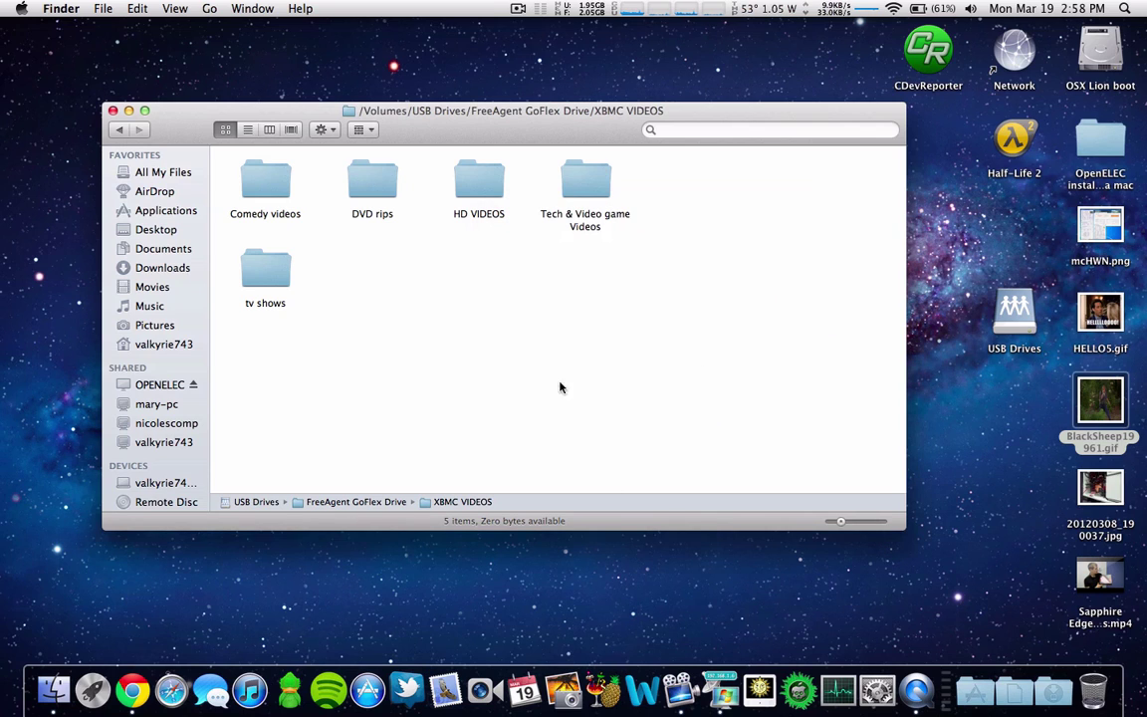
drag(593, 127, 623, 142)
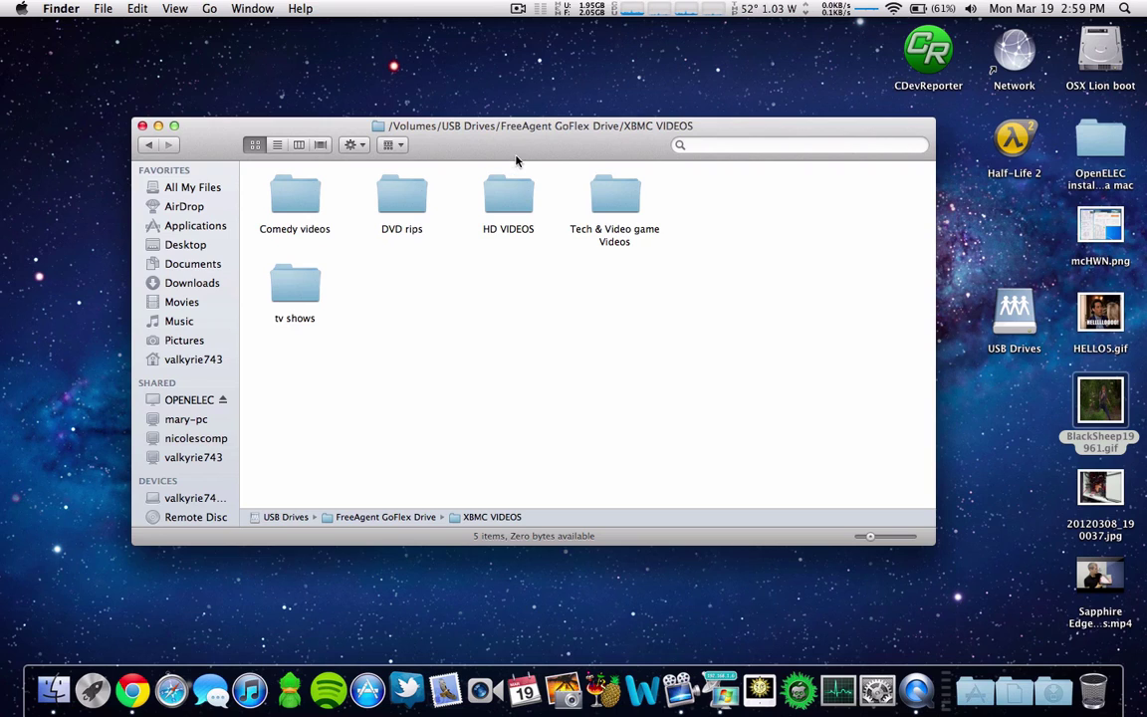
drag(537, 149, 548, 158)
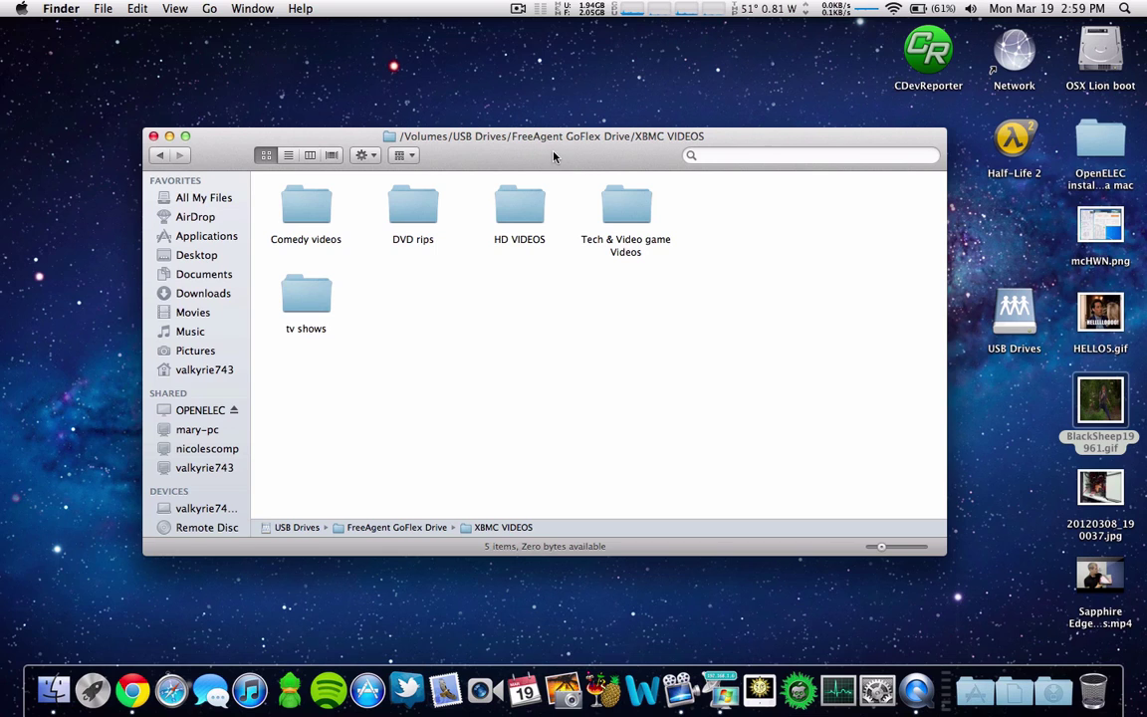
mouse_move(554, 157)
mouse_down()
mouse_move(564, 174)
mouse_move(559, 143)
mouse_up()
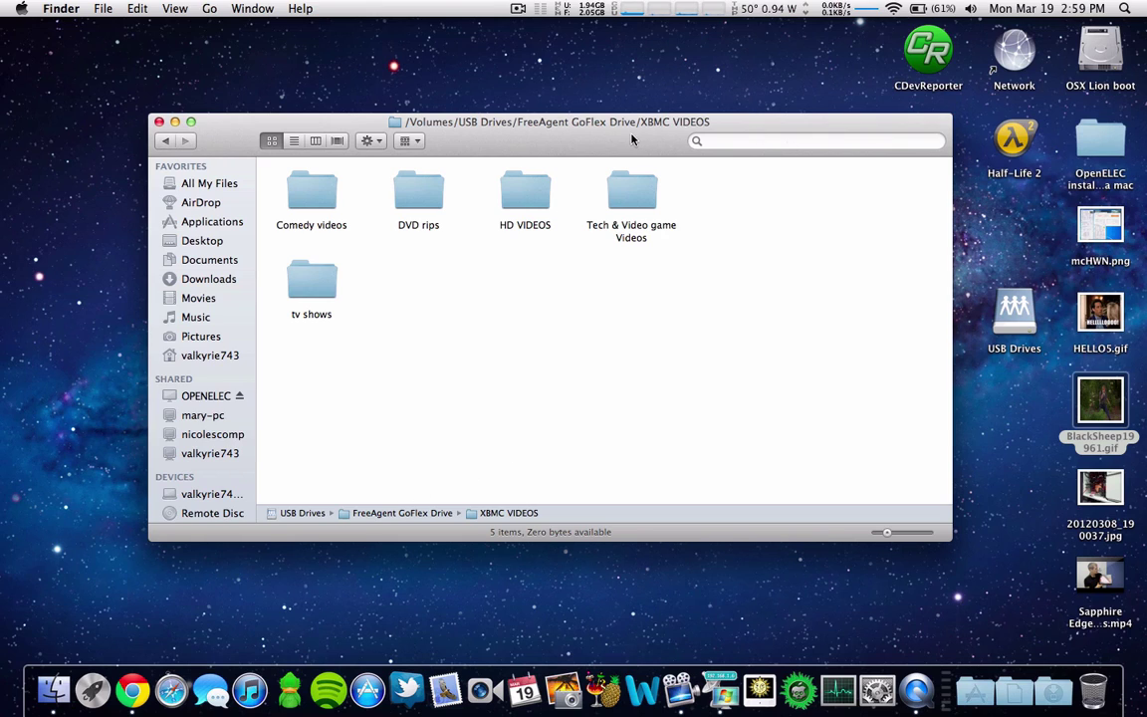
drag(636, 145, 644, 155)
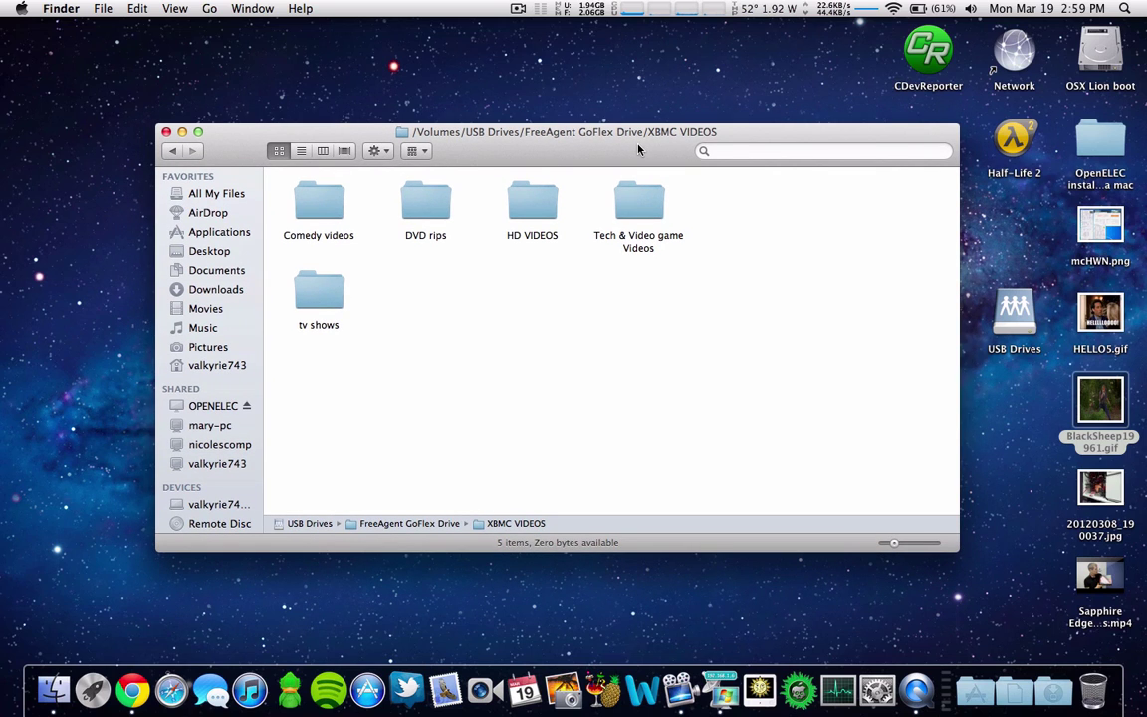
- Close the XBMC VIDEOS folder window and switch to the Windows PC in Remote Desktop Connection
key(super+w)
click(545, 236)
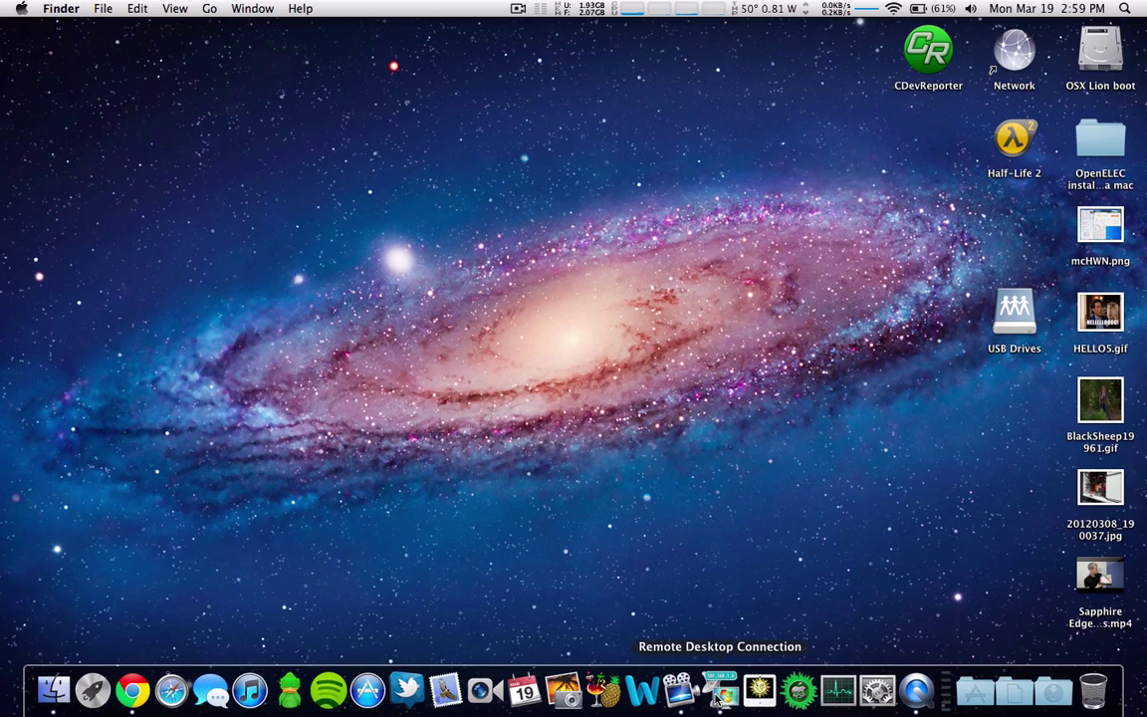
click(717, 697)
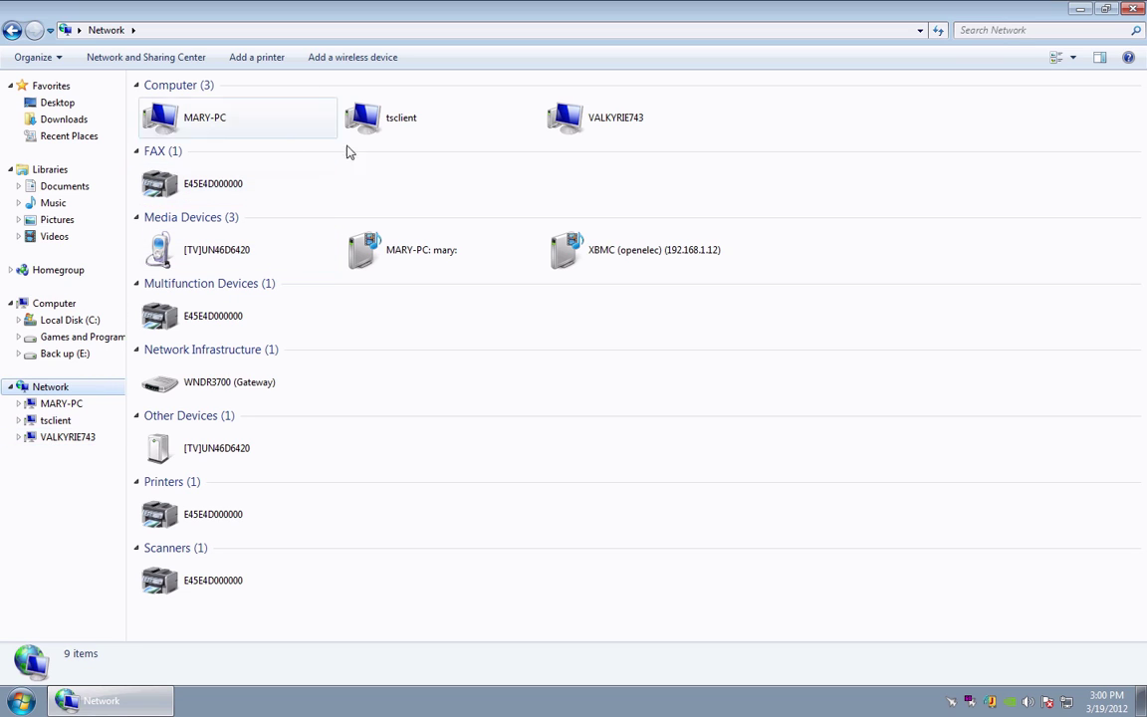
- Refresh the list of network computers and open the server at \\192.168.1.12
right_click(814, 133)
click(855, 187)
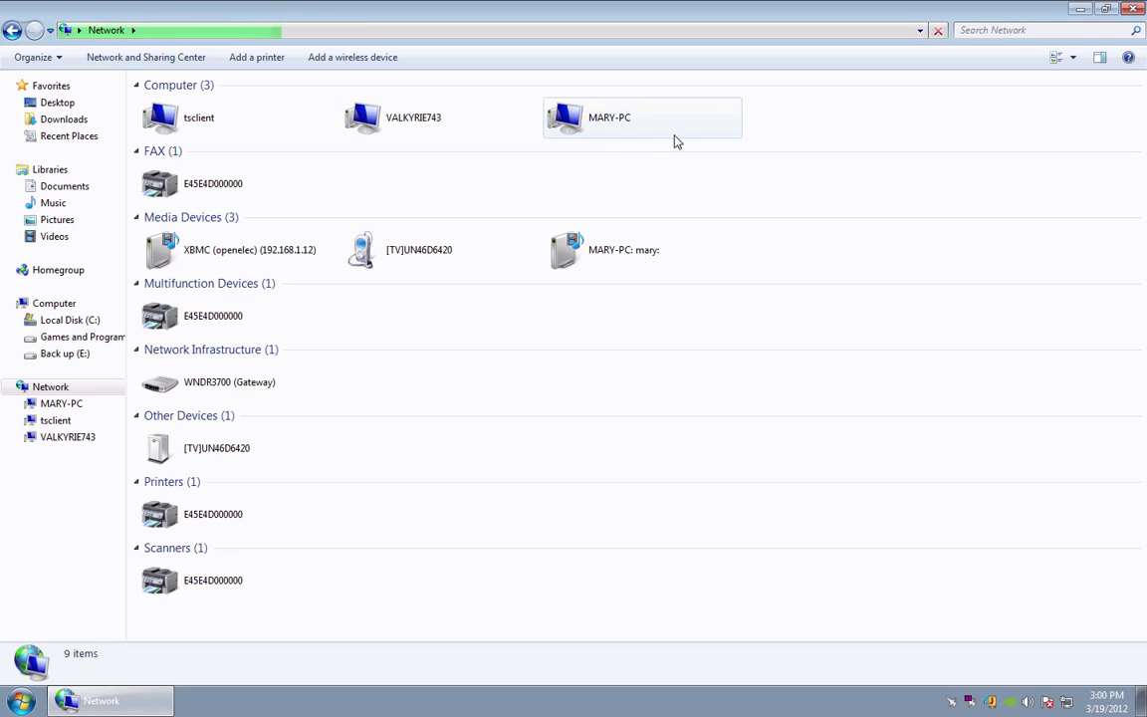
click(685, 31)
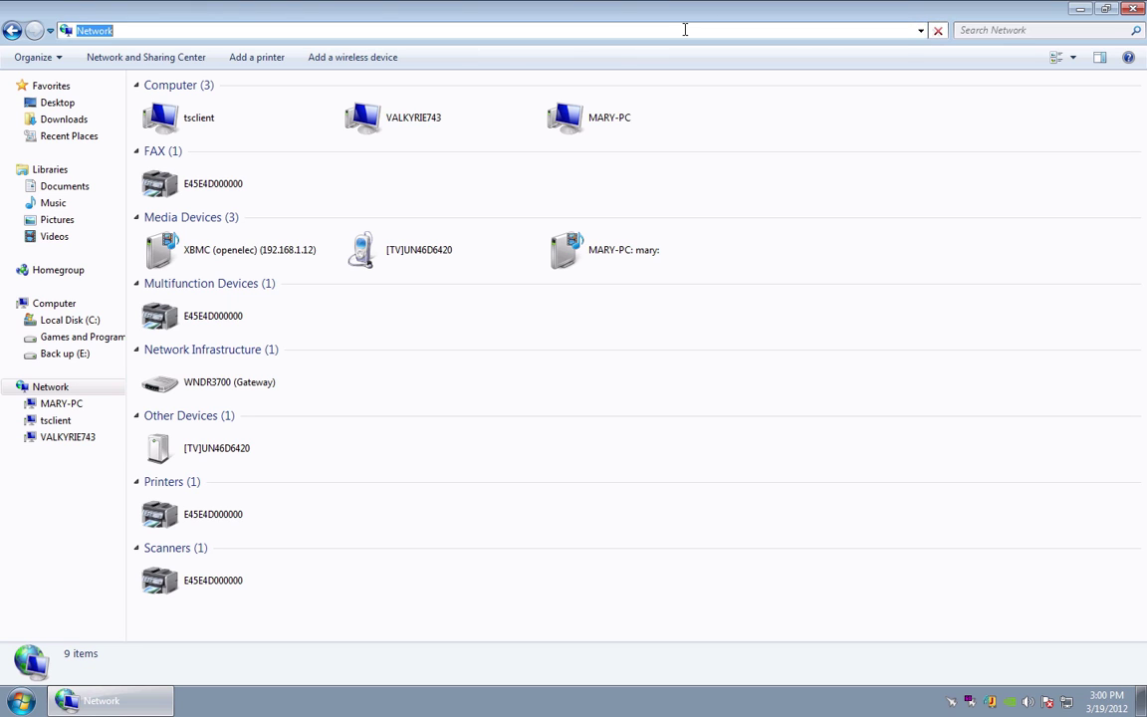
text(\\)
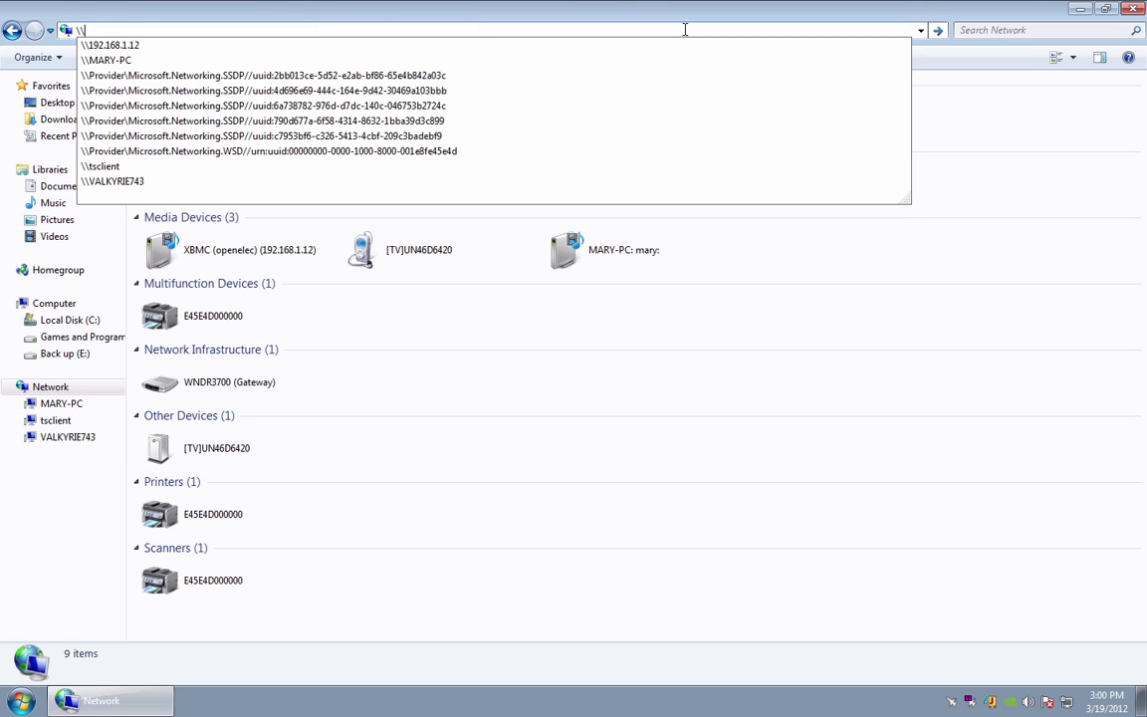
text(192)
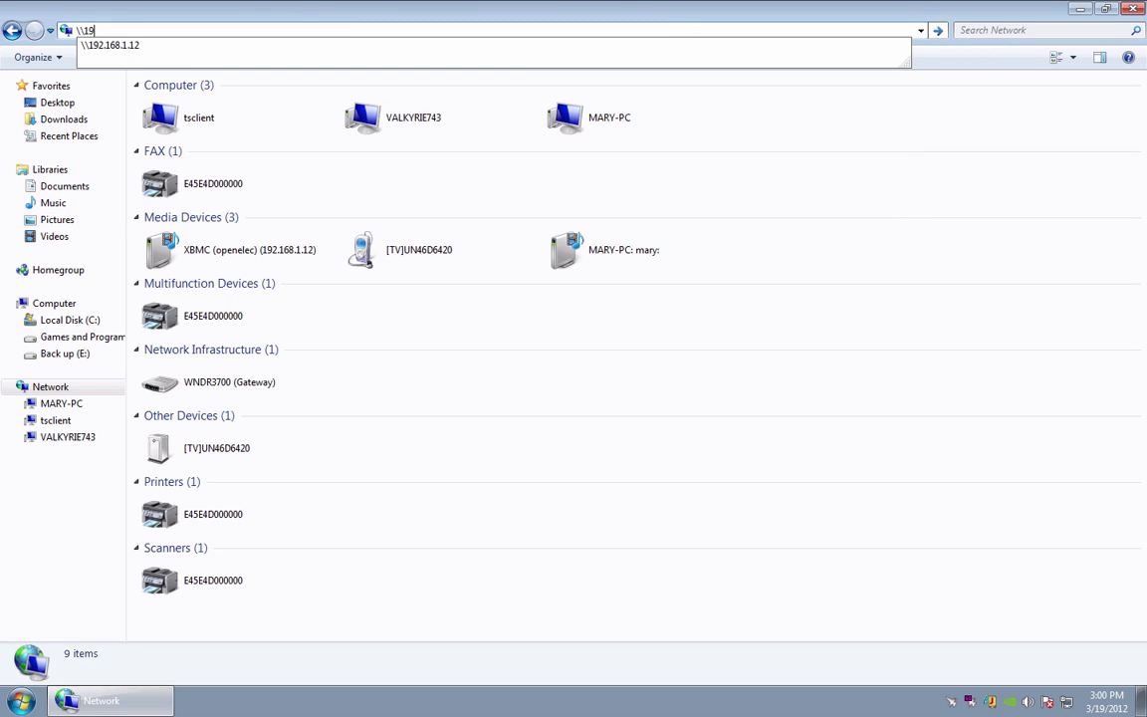
click(127, 46)
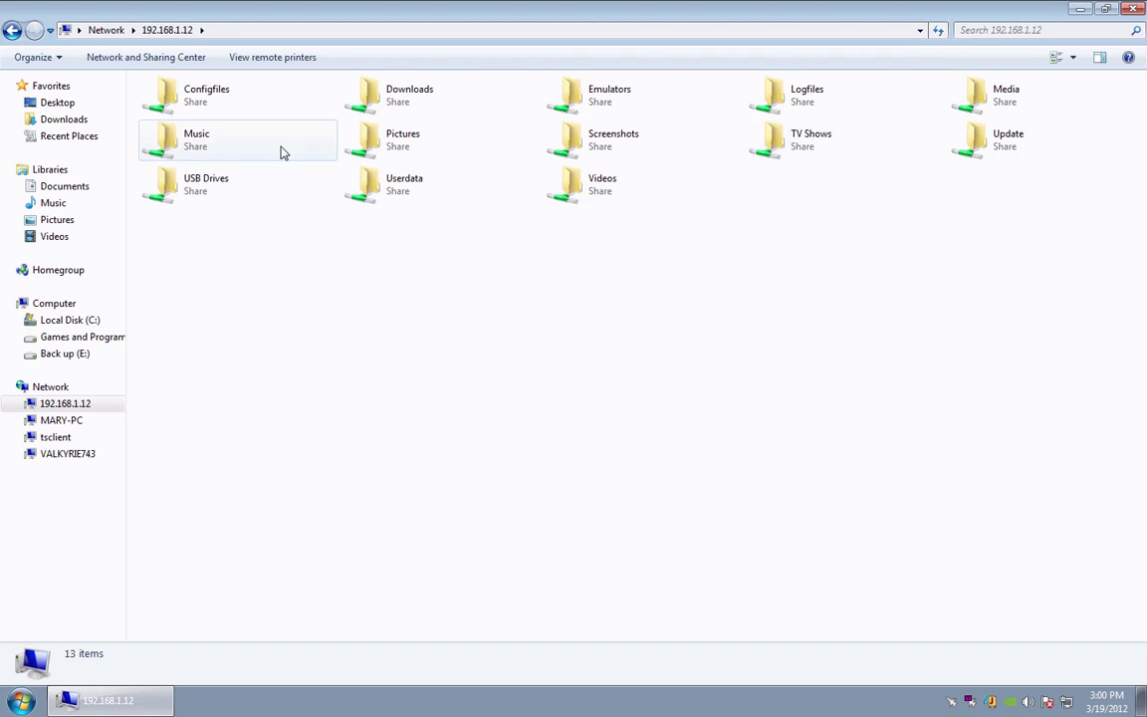
- Open the XBMC VIDEOS folder inside FreeAgent GoFlex Drive on the server's USB Drives share
double_click(217, 179)
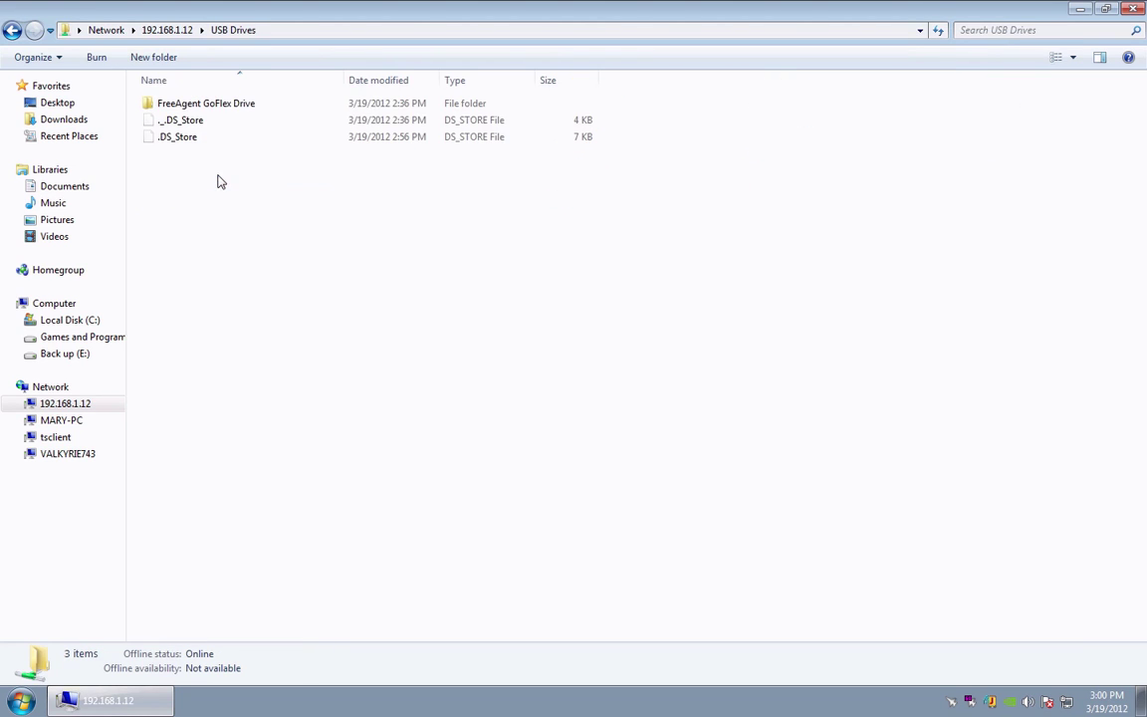
double_click(237, 106)
double_click(189, 220)
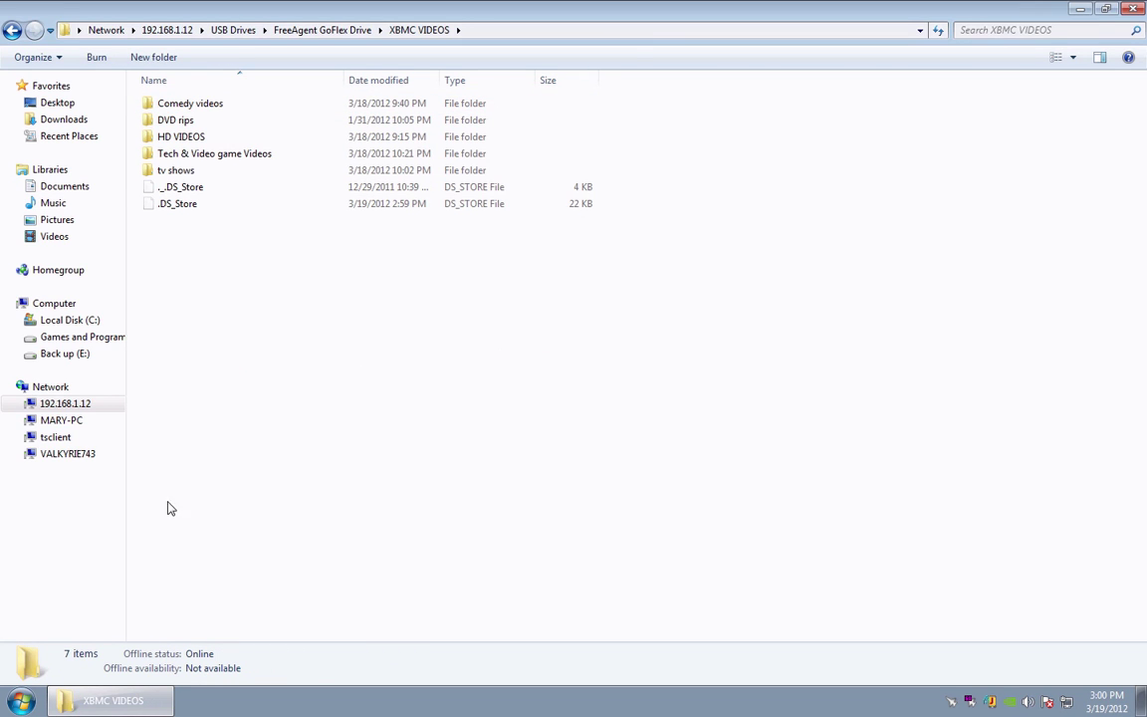
right_click(310, 400)
click(406, 337)
- Return to the Network view and open the server by its name, \\OPENELEC
click(84, 404)
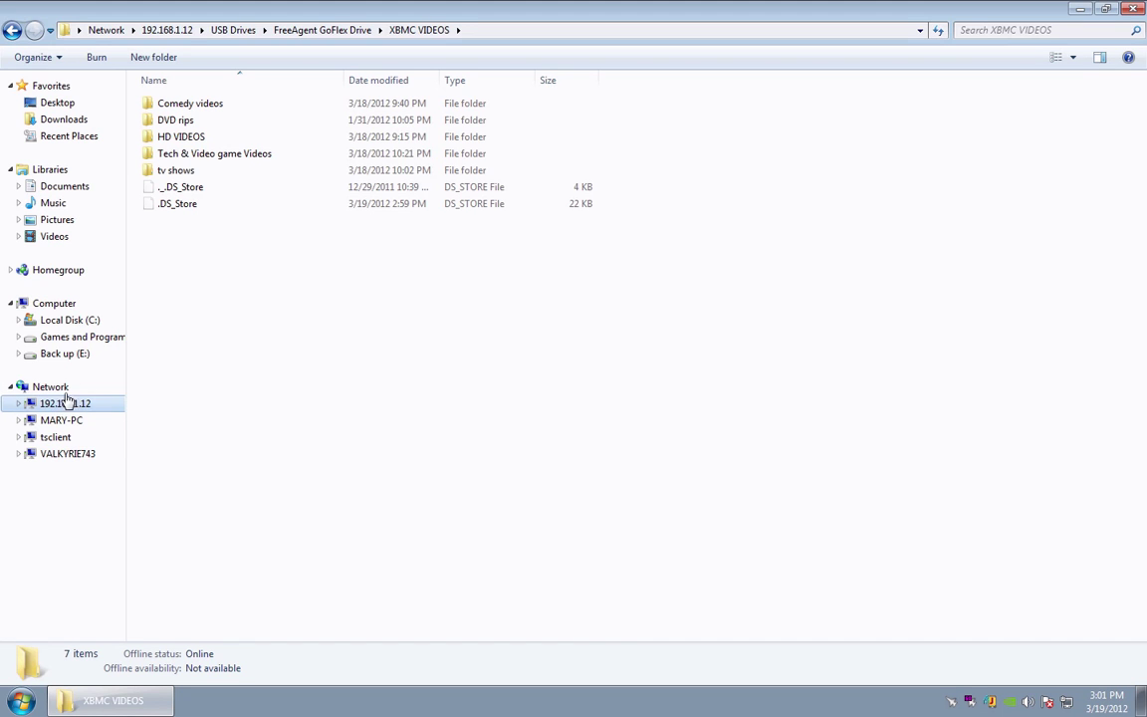
click(65, 390)
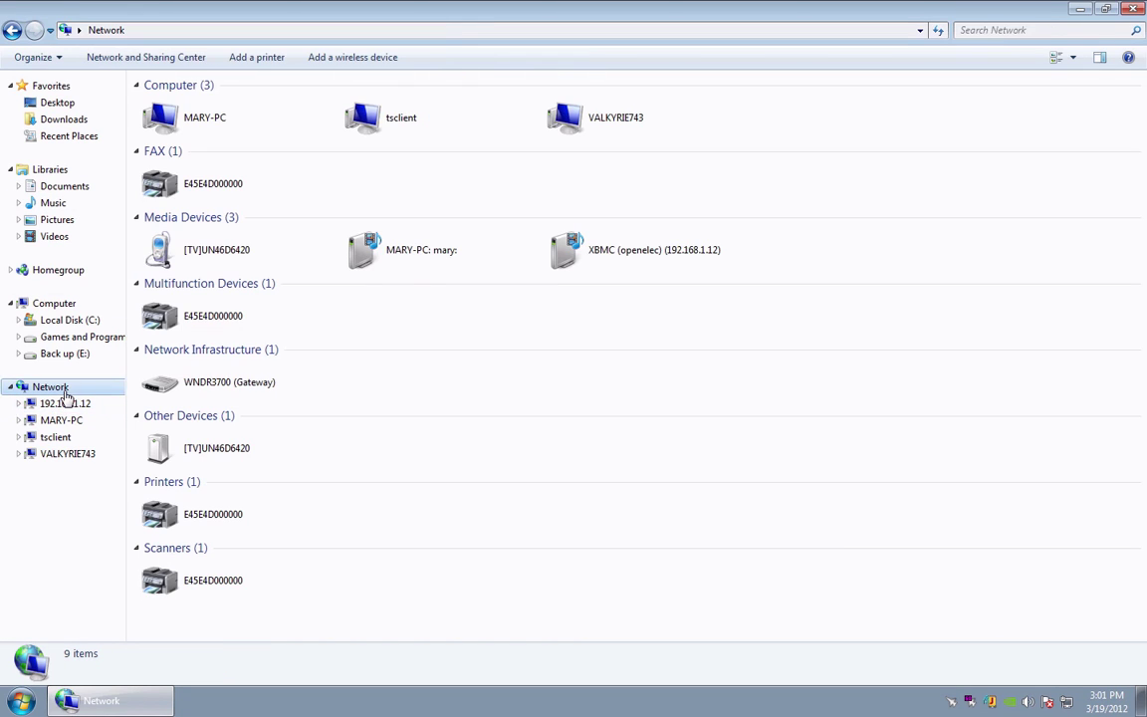
click(536, 30)
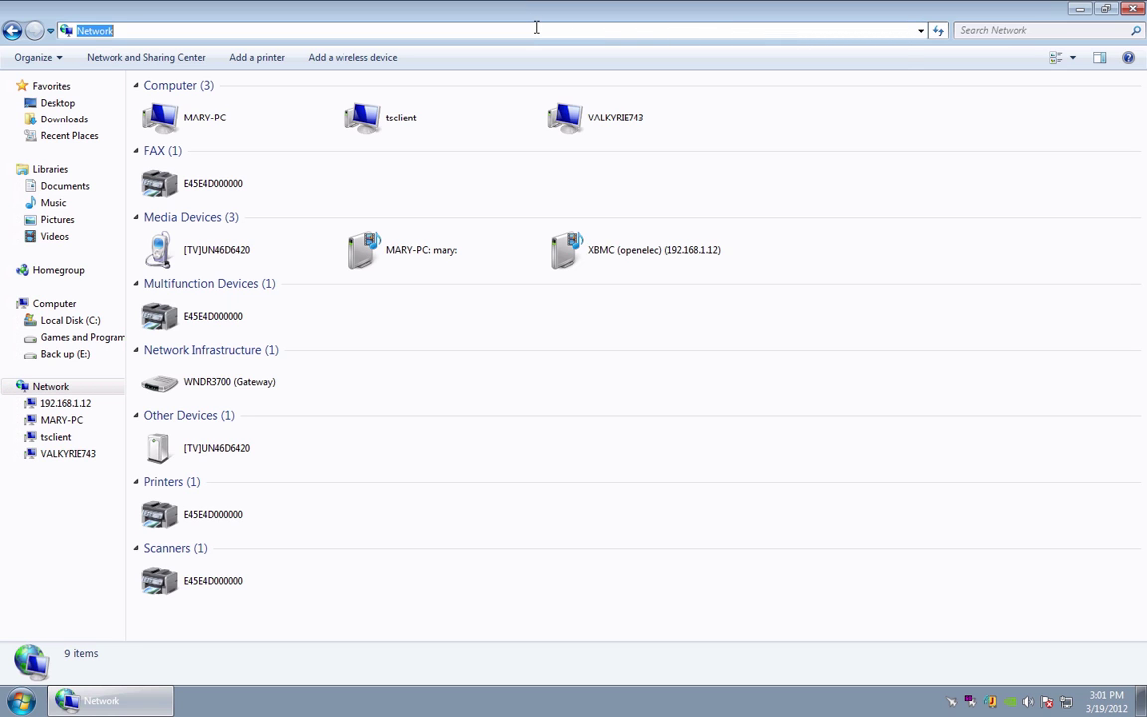
text(\\OPENELC)
key(Return)
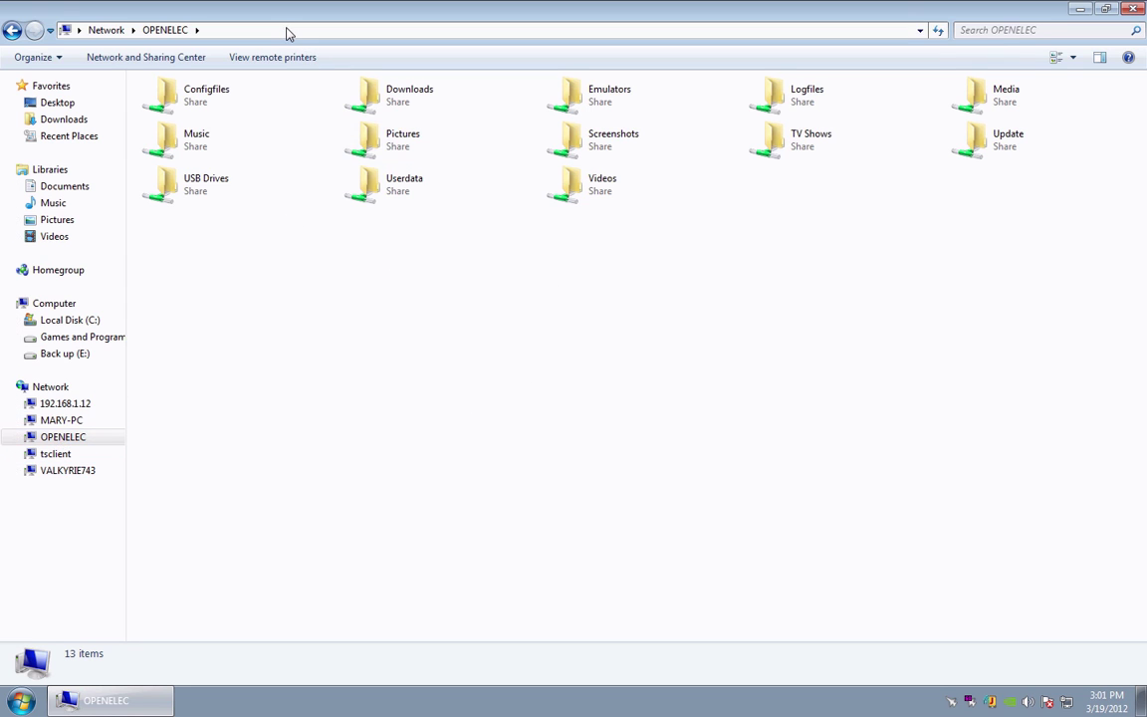
- Go back to the Network view and refresh its list of computers
click(52, 388)
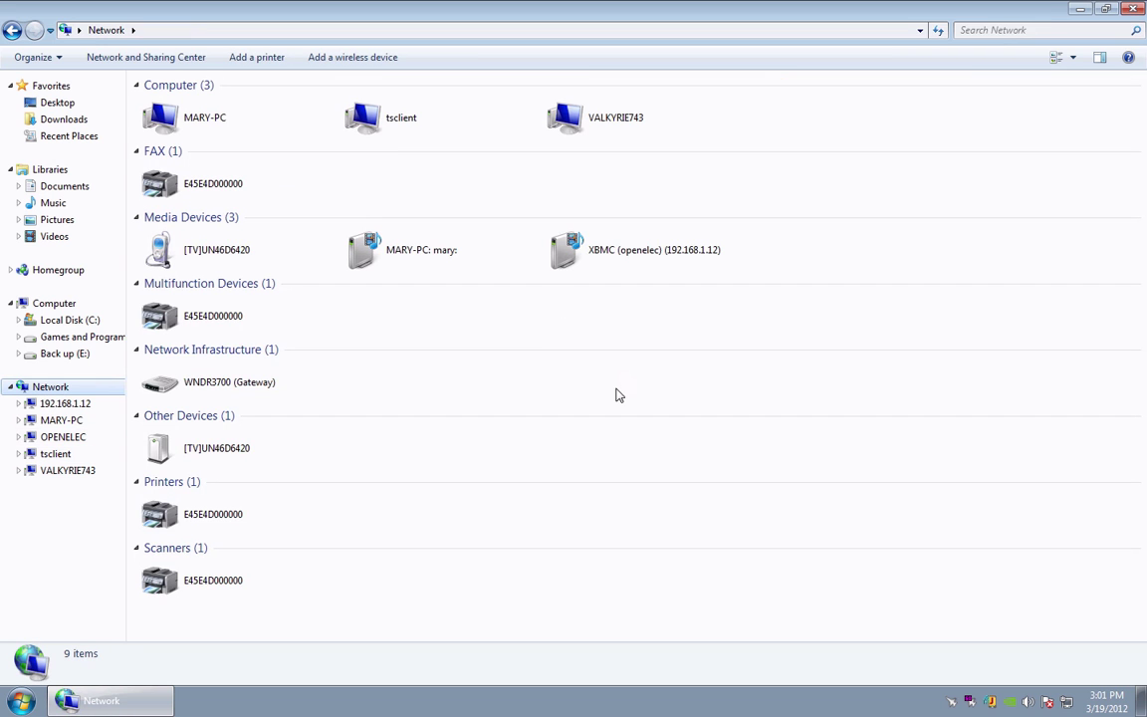
right_click(617, 392)
click(656, 452)
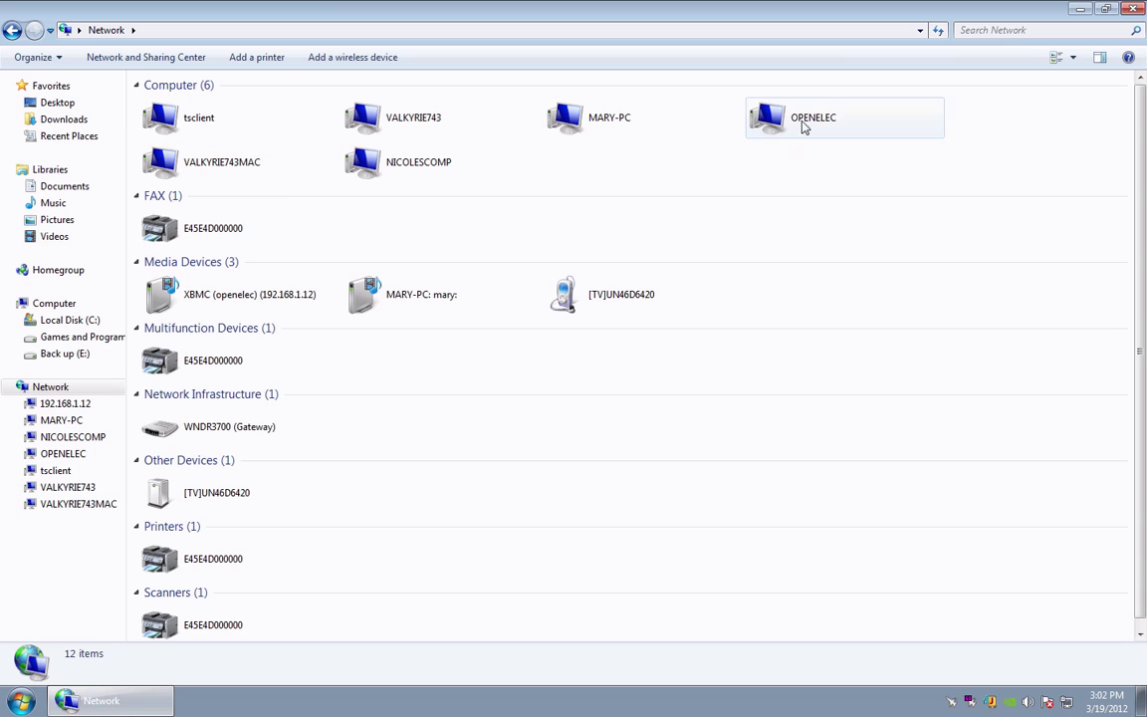
- Check the OPENELEC computer entry, view the 192.168.1.12 server and return to the Network view
click(833, 139)
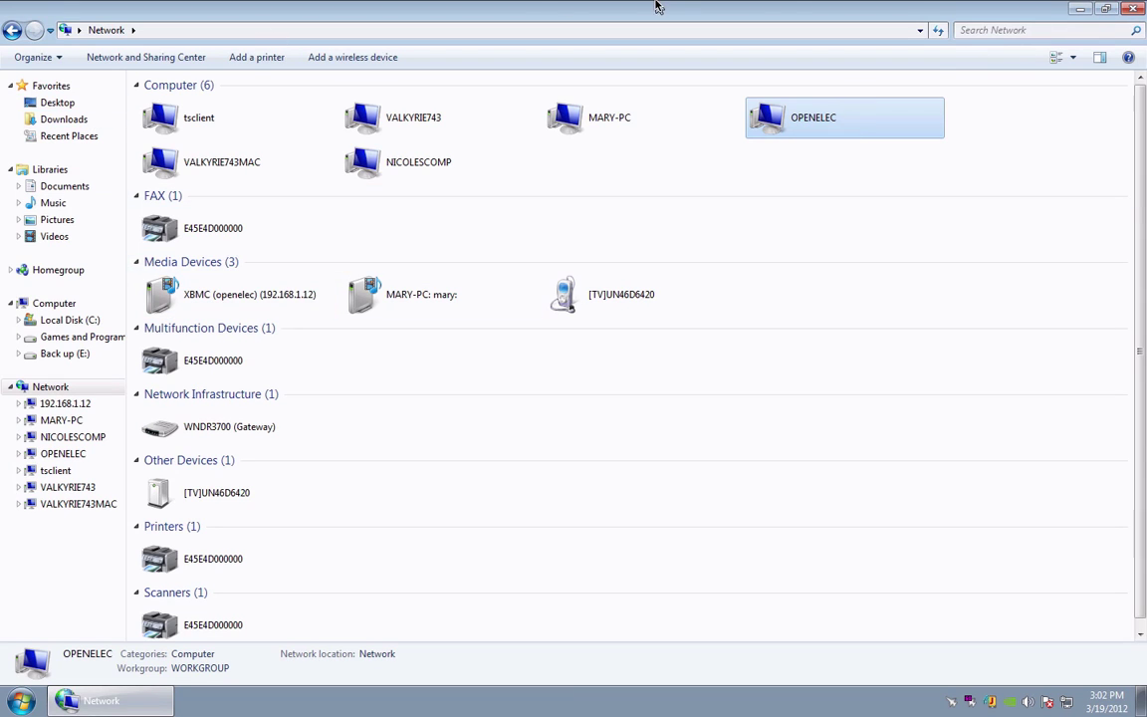
click(629, 149)
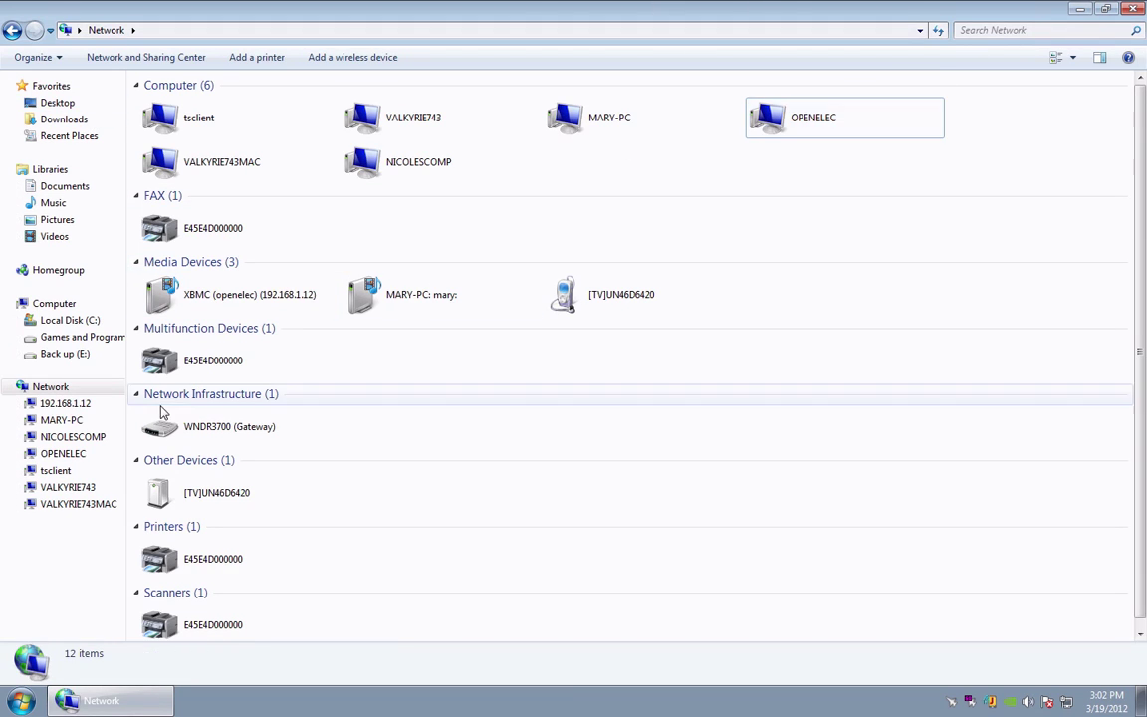
click(69, 407)
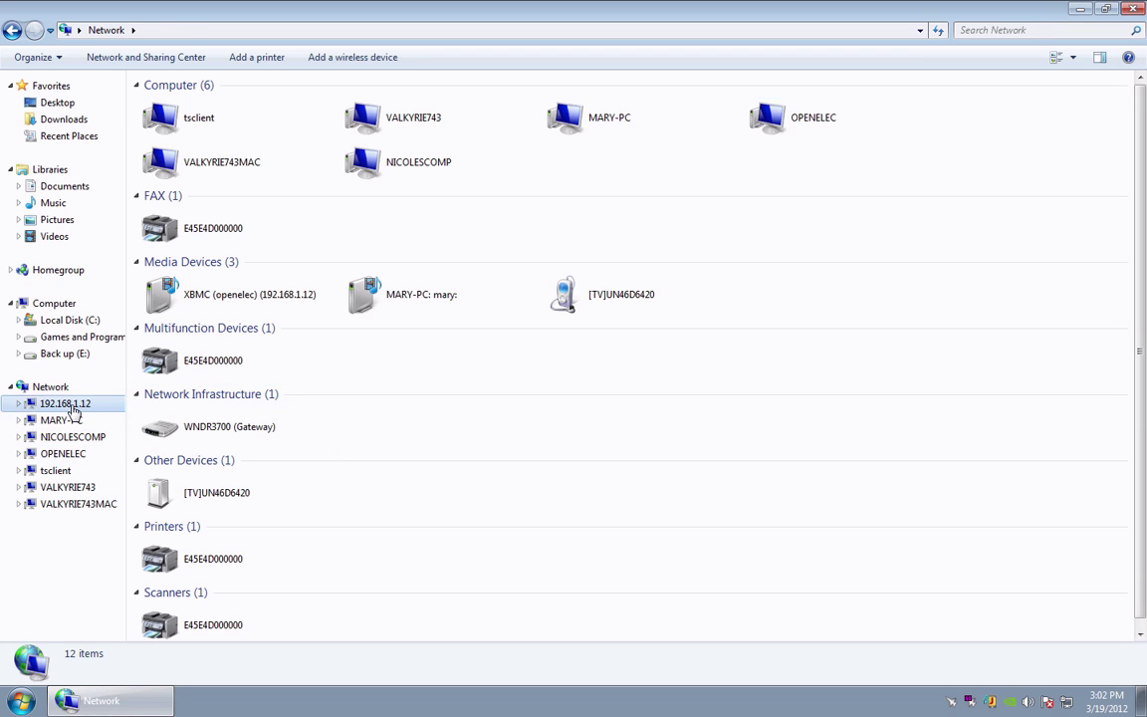
click(12, 31)
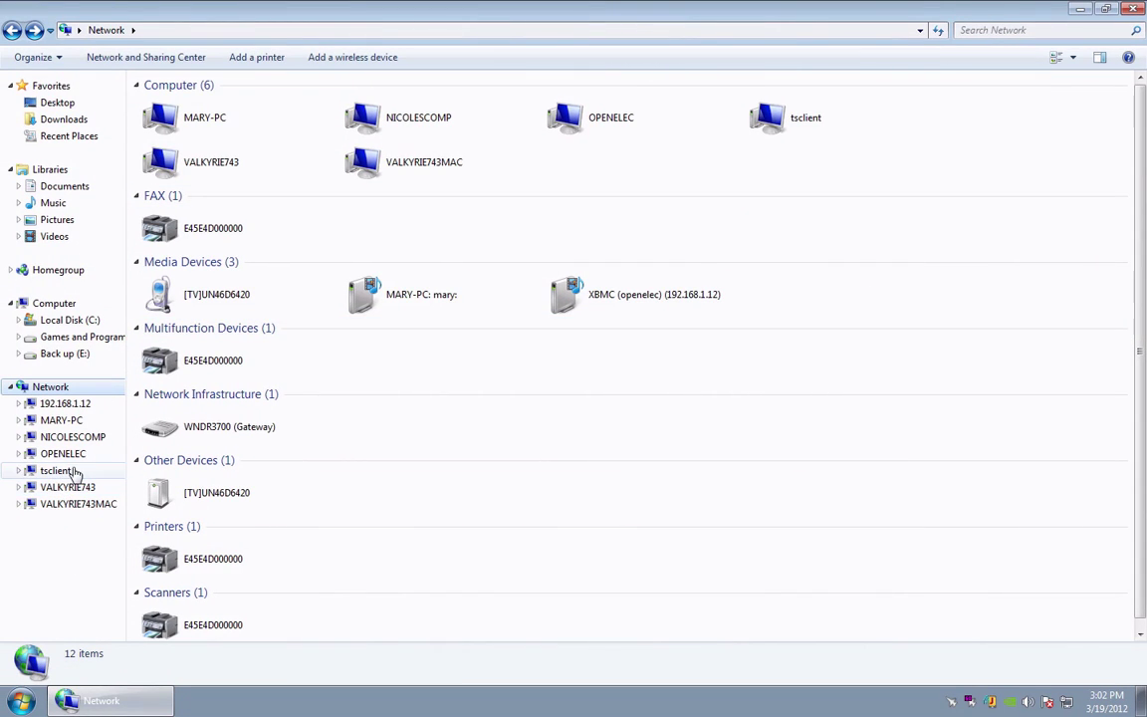
- Open the samba.conf file from the OPENELEC server's Configfiles share in Notepad++
click(70, 454)
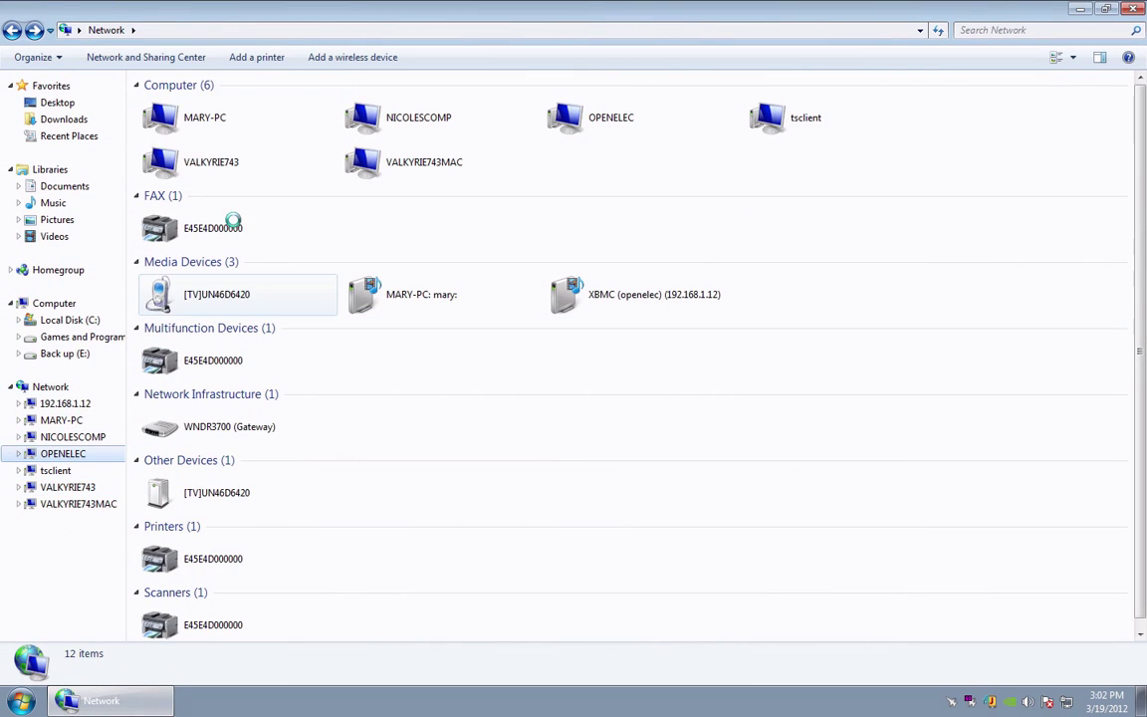
double_click(221, 122)
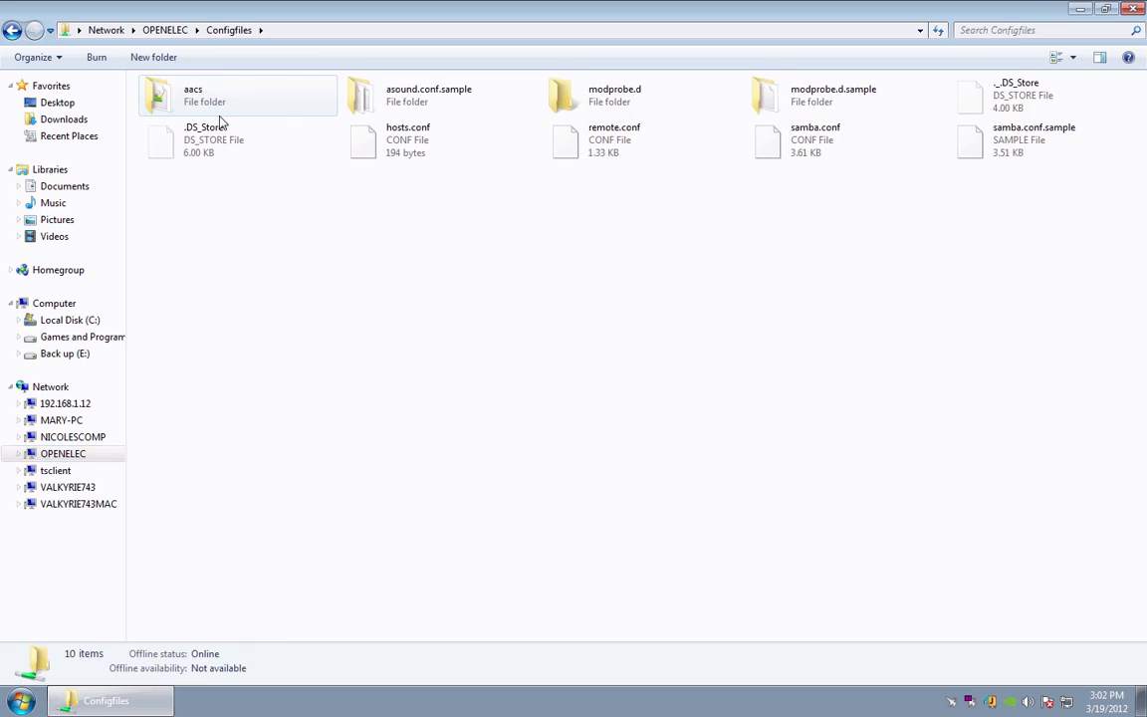
click(832, 140)
right_click(837, 145)
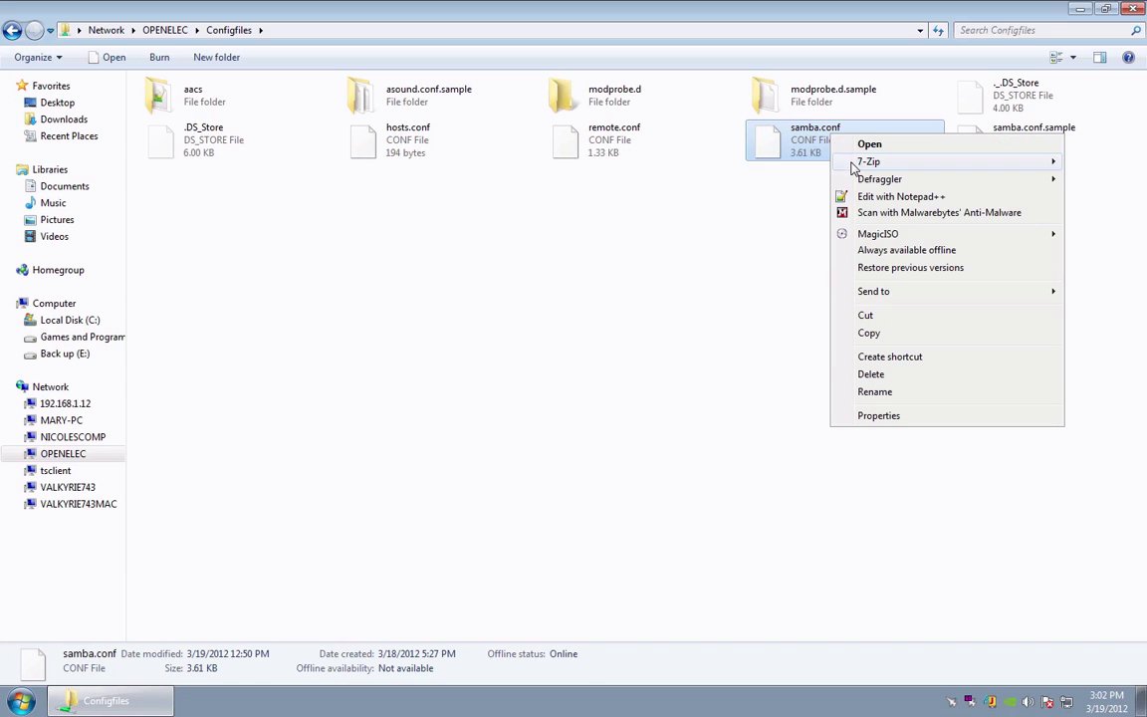
click(899, 197)
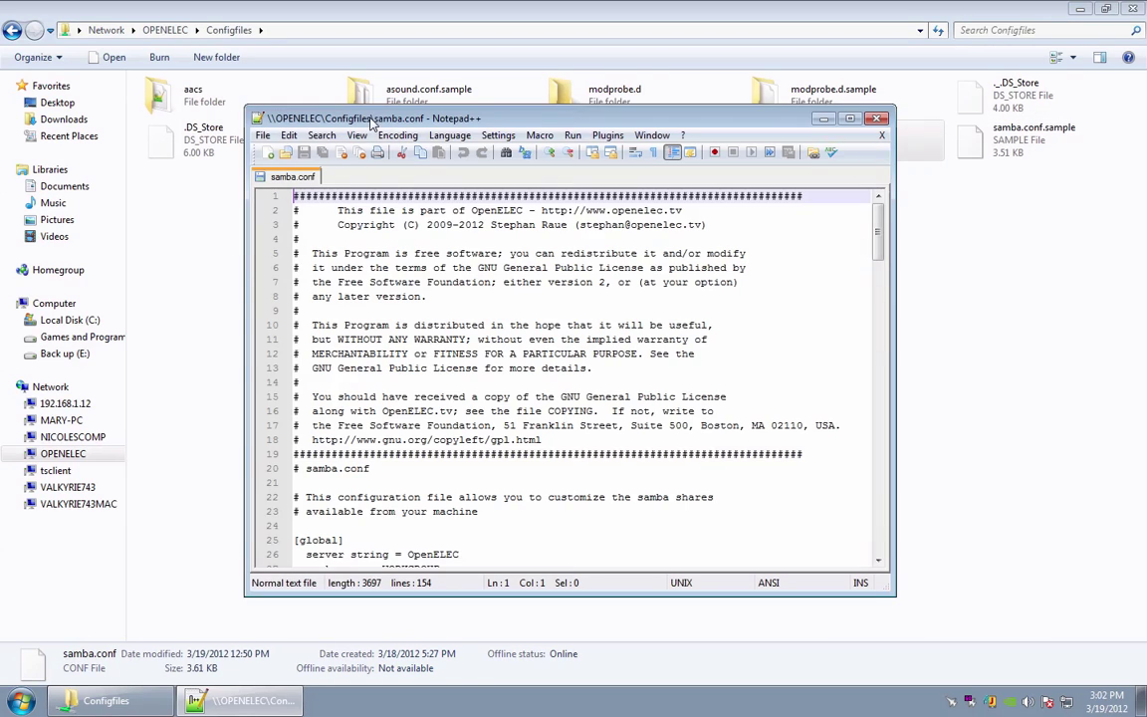
- Examine the share definitions in samba.conf, including the [USB Drives] section and the global settings, and close the file
scroll(801, 376, down, 19)
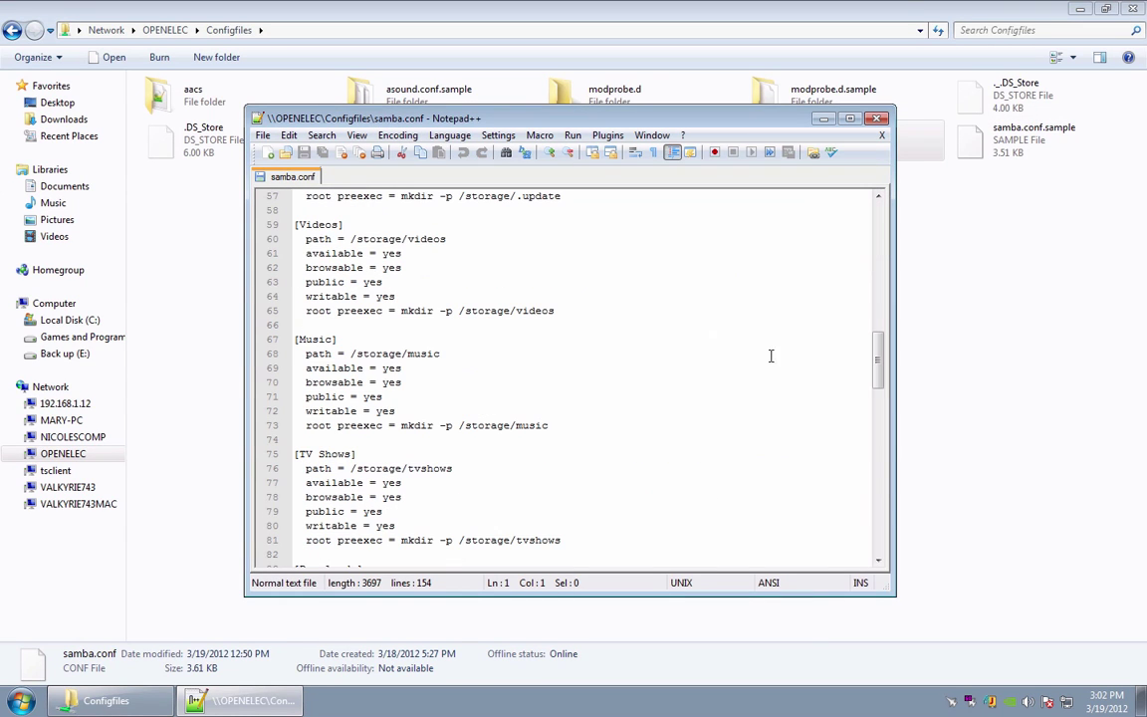
drag(882, 385, 408, 448)
drag(879, 363, 868, 547)
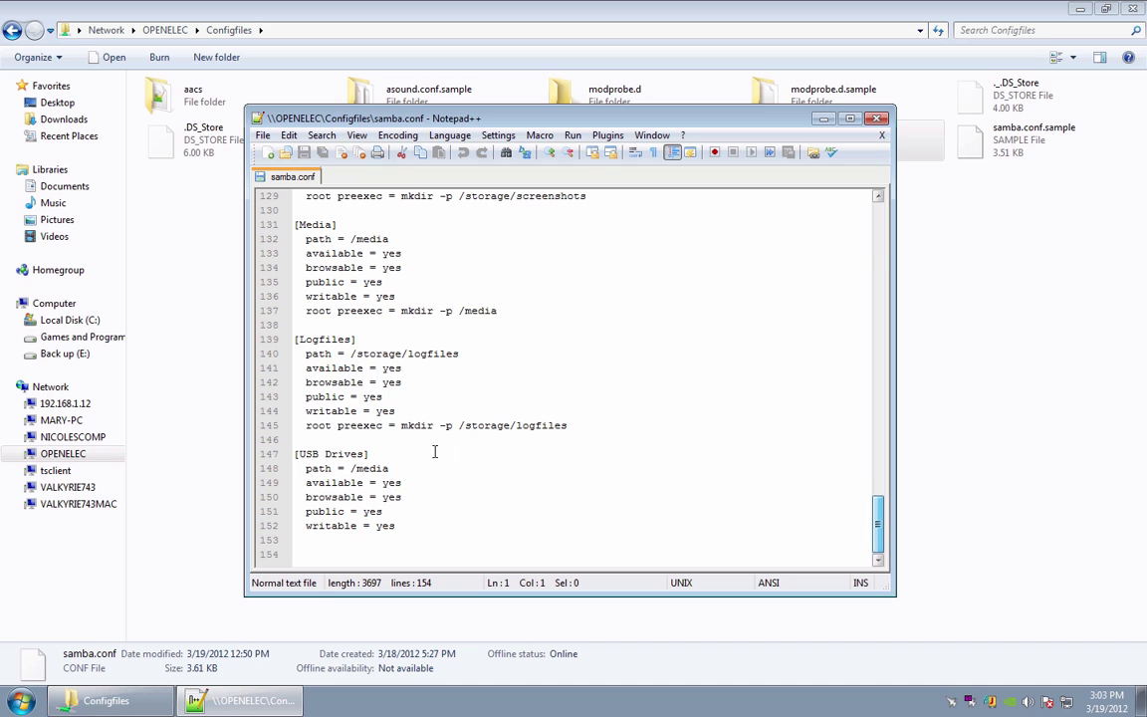
drag(434, 451, 327, 463)
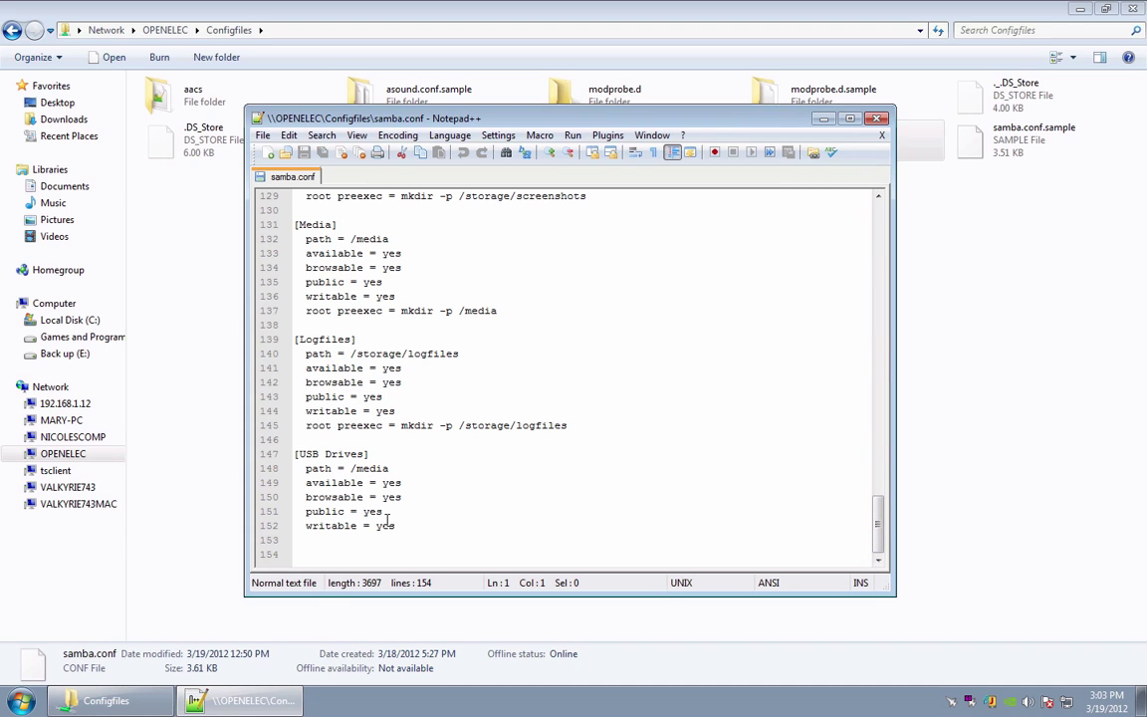
drag(873, 523, 889, 292)
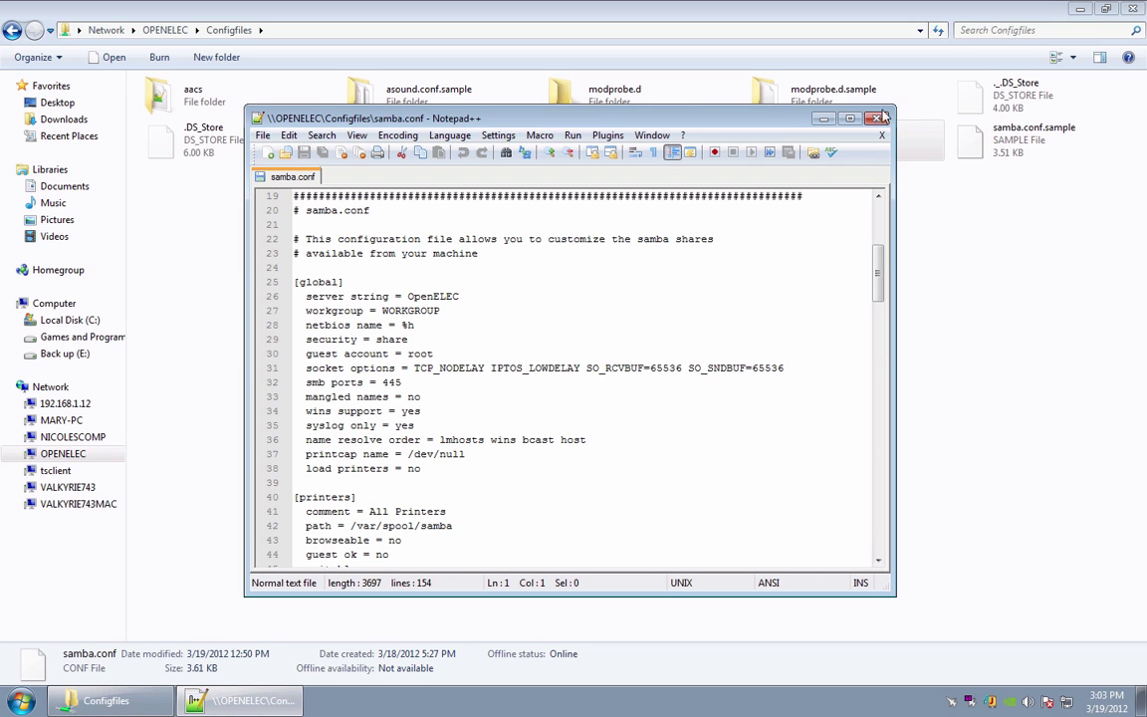
click(877, 119)
- Return to the Network view and switch from Windows to the Mac desktop
click(642, 286)
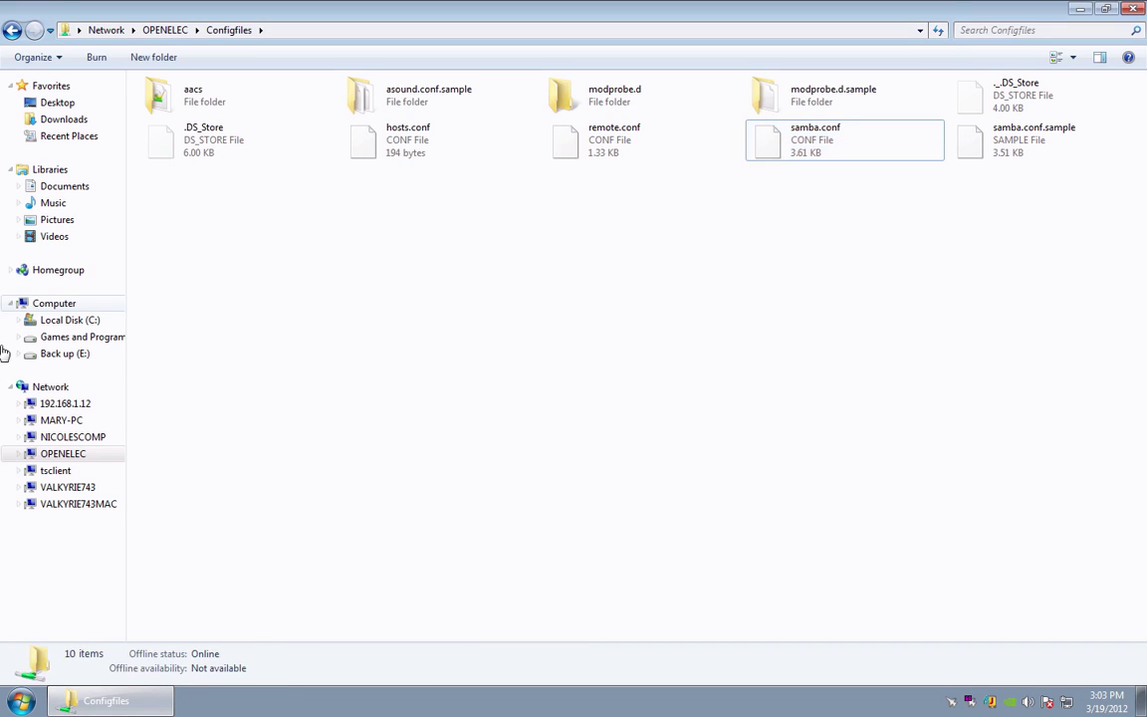
click(50, 386)
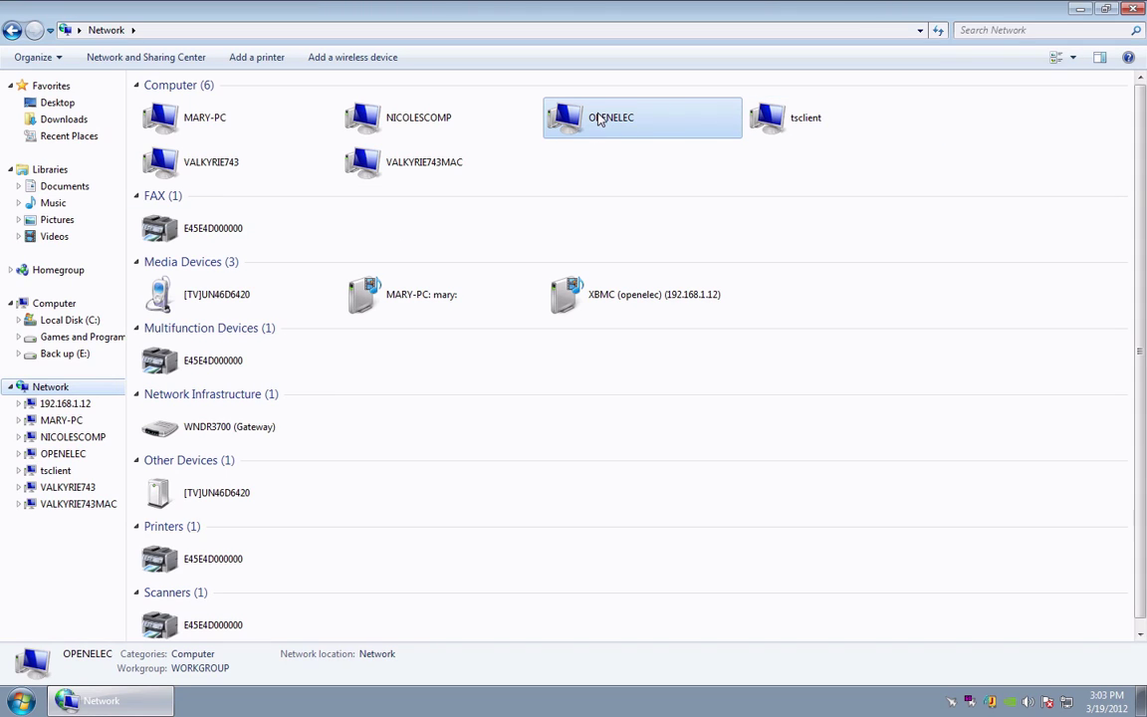
key(ctrl+Left)
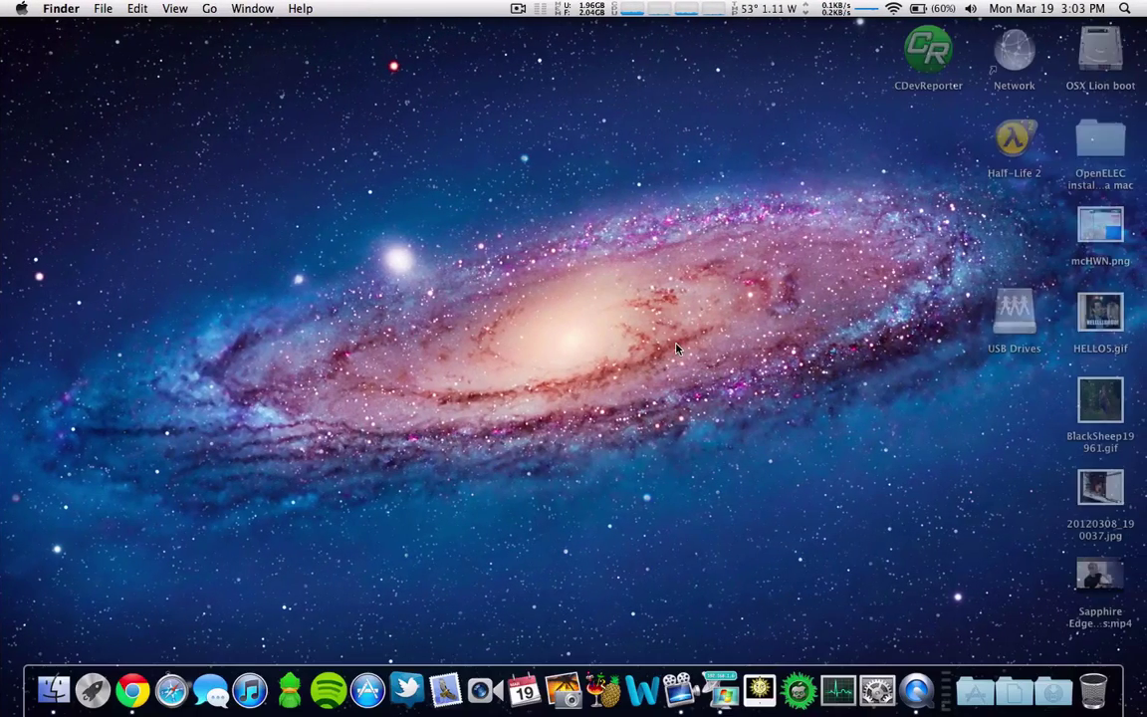